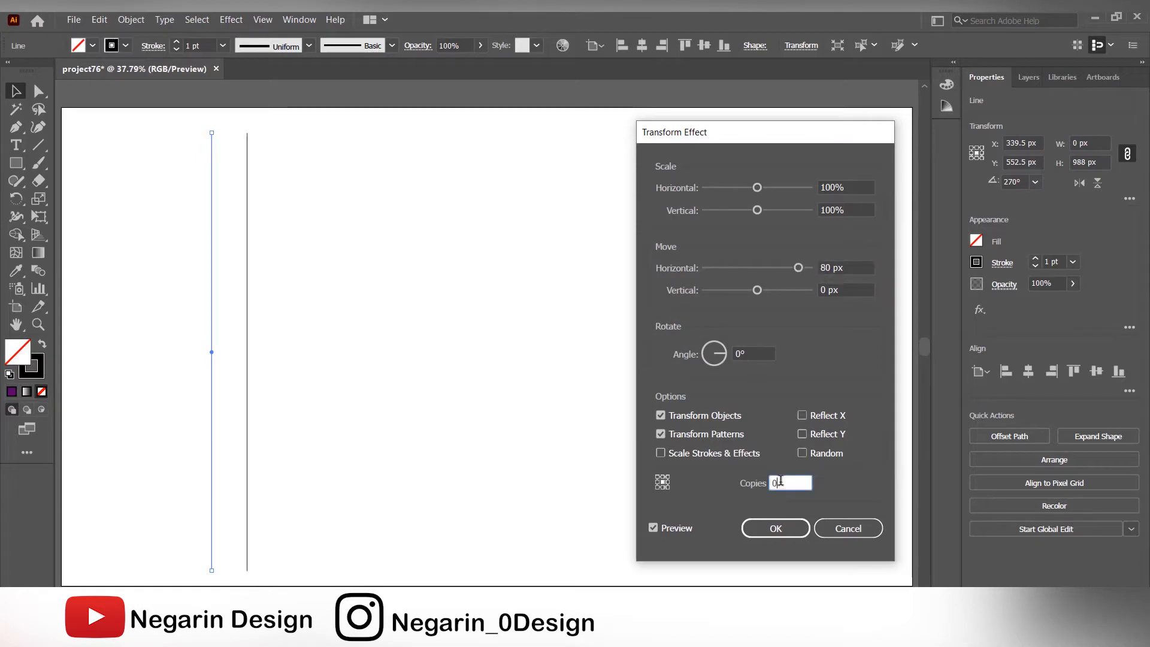
Step: Apply the Transform effect with an 80 px horizontal move to the vertical line and expand its appearance
left_click(776, 528)
left_click(136, 22)
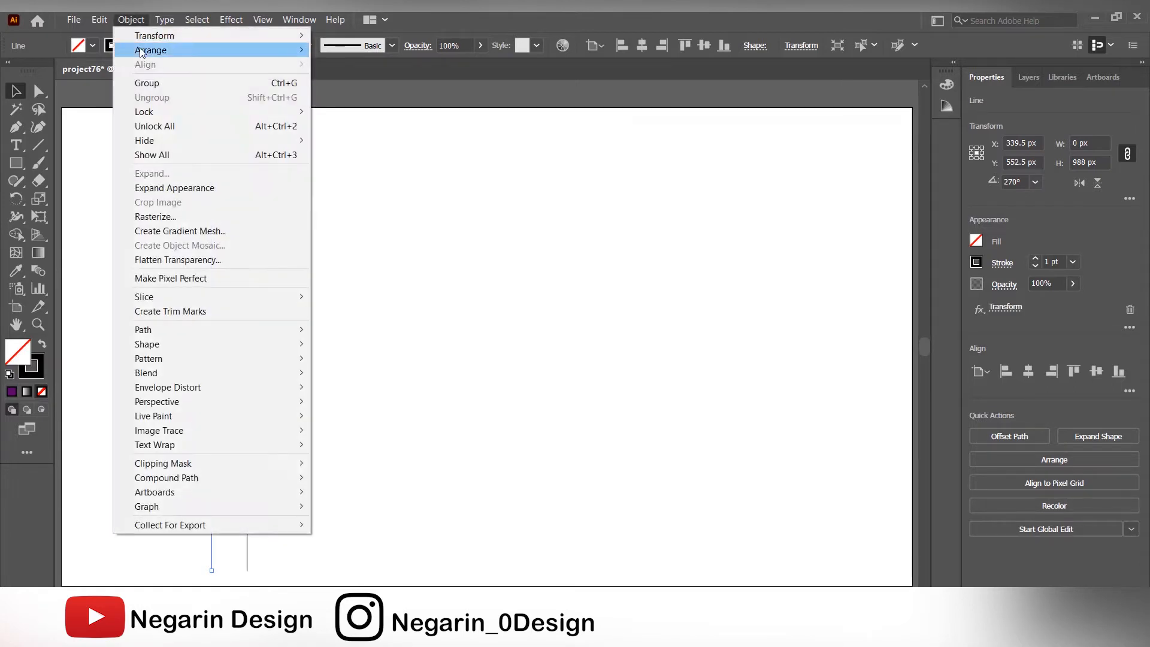
left_click(178, 181)
Step: Apply a Transform effect to the line pair with a 100 px horizontal move and 4 copies
left_click(231, 19)
mouse_move(376, 163)
left_click(418, 197)
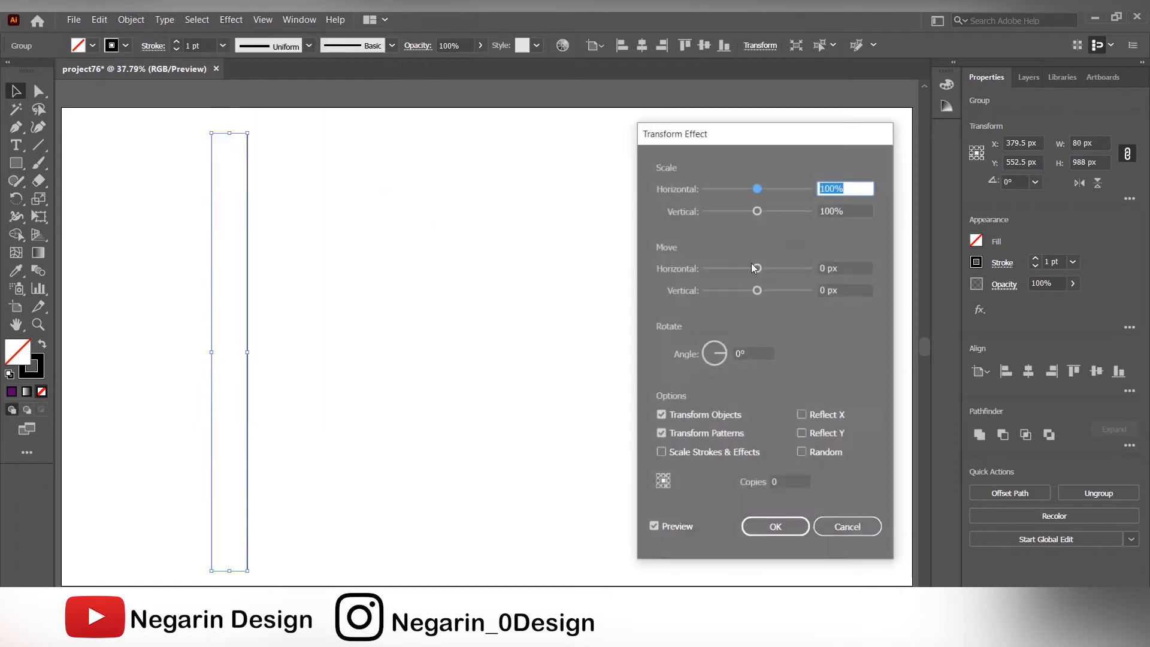
double_click(825, 267)
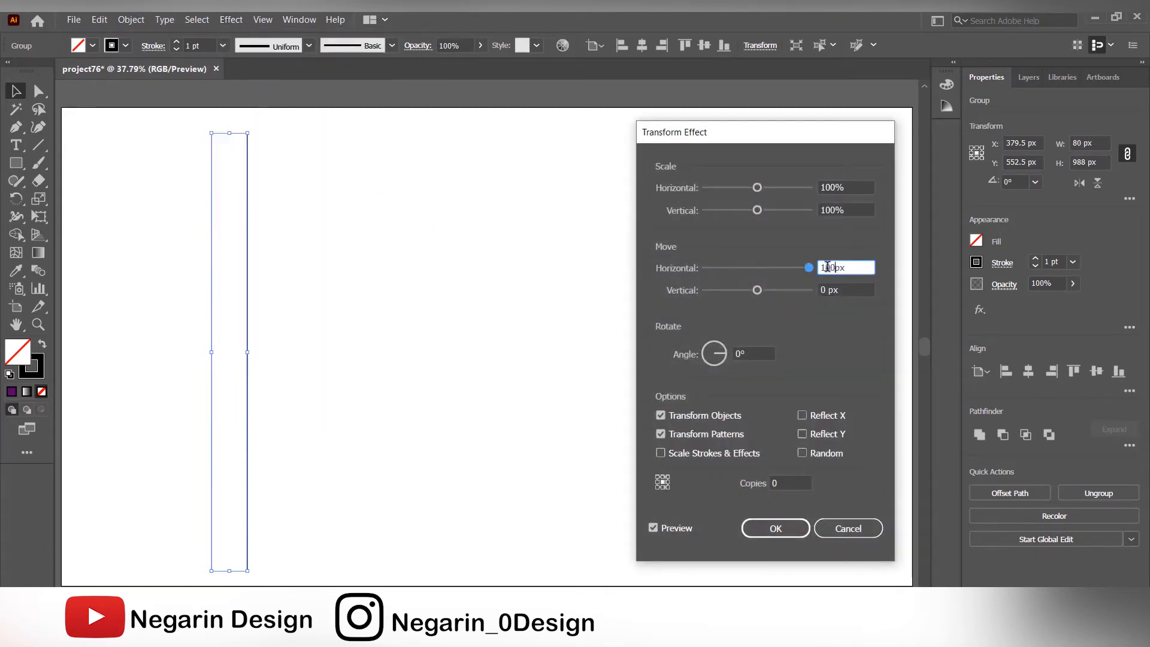
left_click(786, 484)
key("Up")
key("Up")
key("Up")
key("Up")
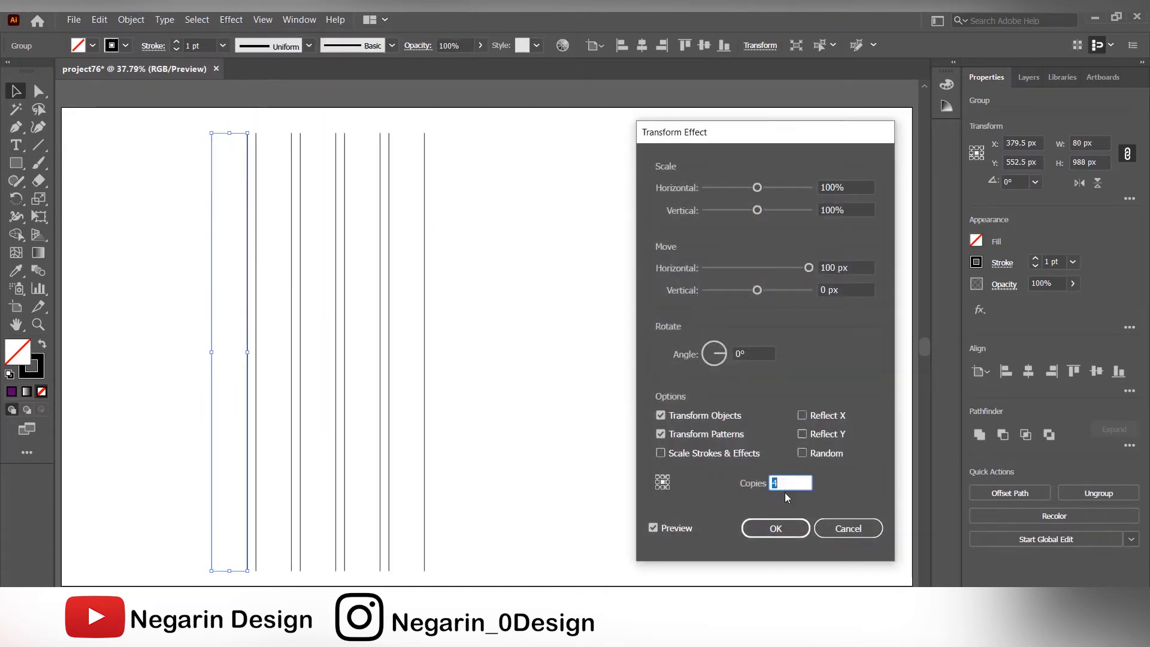
left_click(776, 528)
Step: Expand the appearance of the repeated line pairs and ungroup the result
left_click(129, 19)
left_click(195, 183)
left_click(1088, 494)
left_click(597, 434)
Step: Move both lines of the fourth pair away from the others into the empty right half of the artboard
left_click(380, 567)
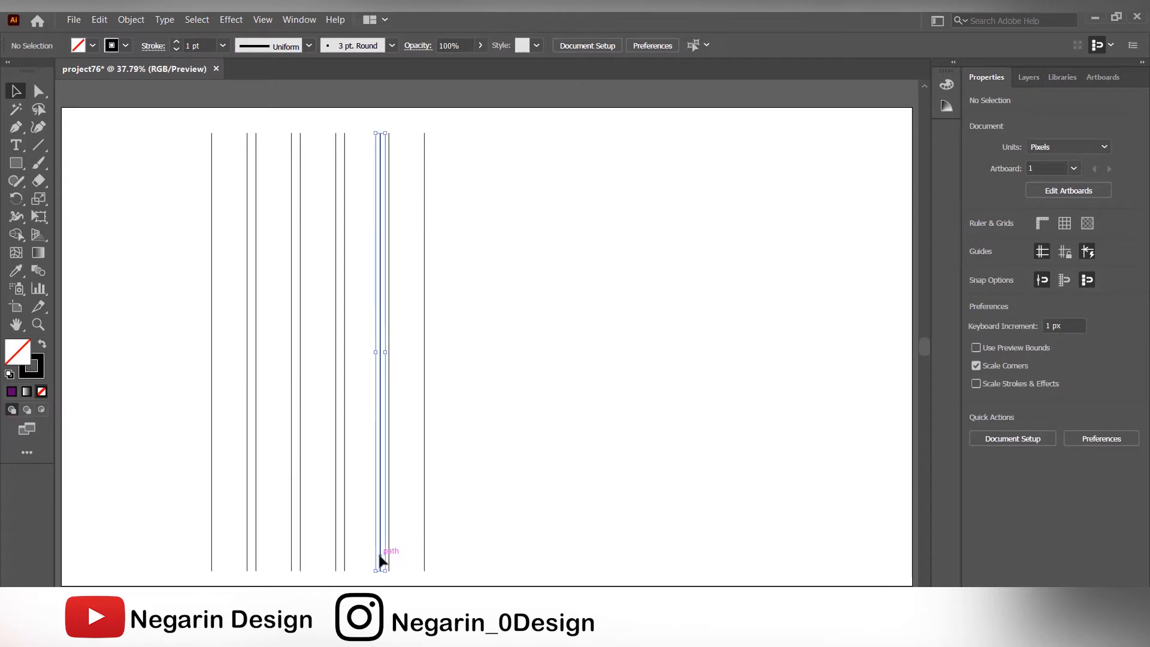
left_click(346, 560, "shift")
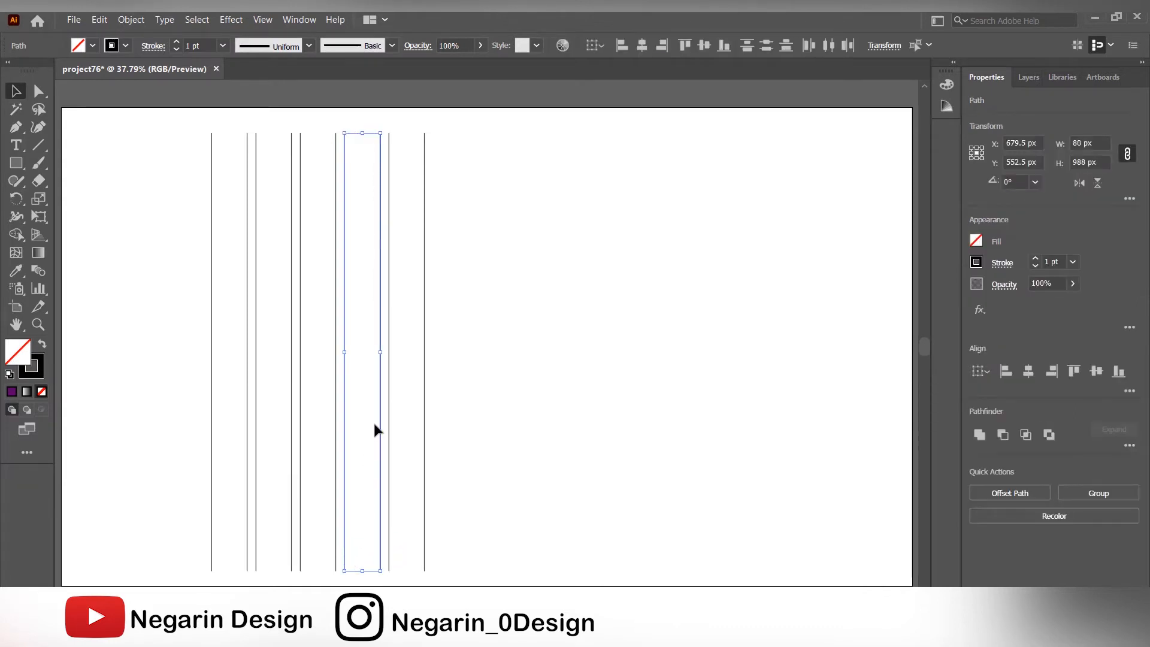
left_click_drag(380, 426, 701, 420)
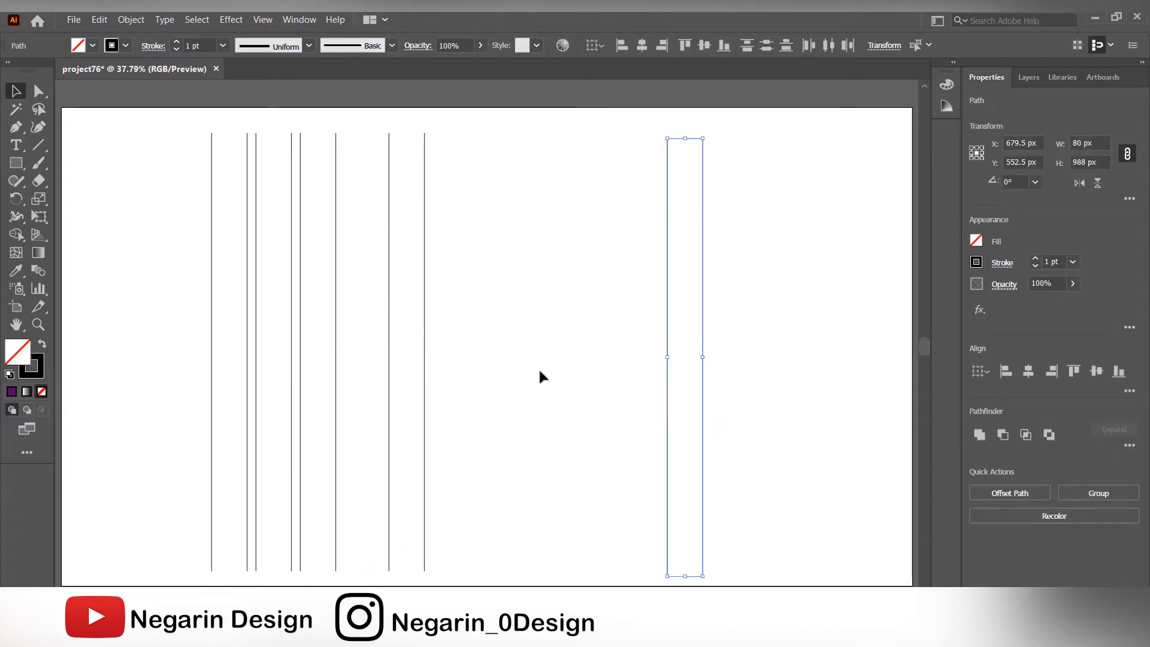
left_click(451, 192)
Step: Group the eight remaining lines, rotate the group to 250°, and centre it horizontally on the artboard
left_click_drag(462, 170, 163, 291)
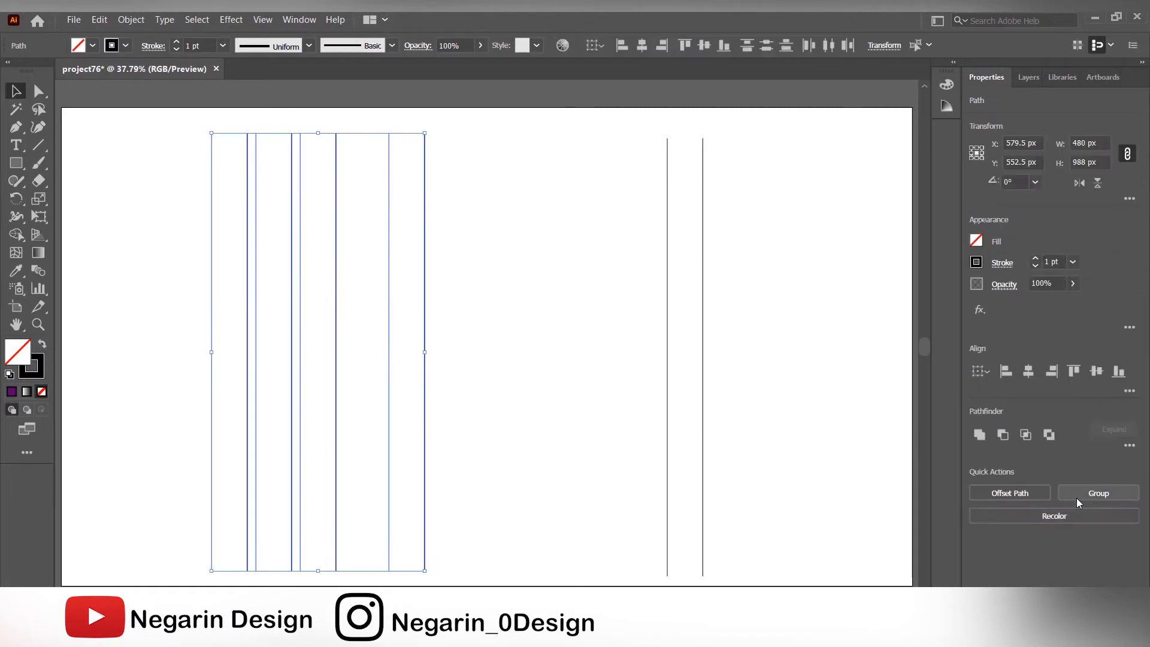
left_click(1099, 493)
left_click(1010, 181)
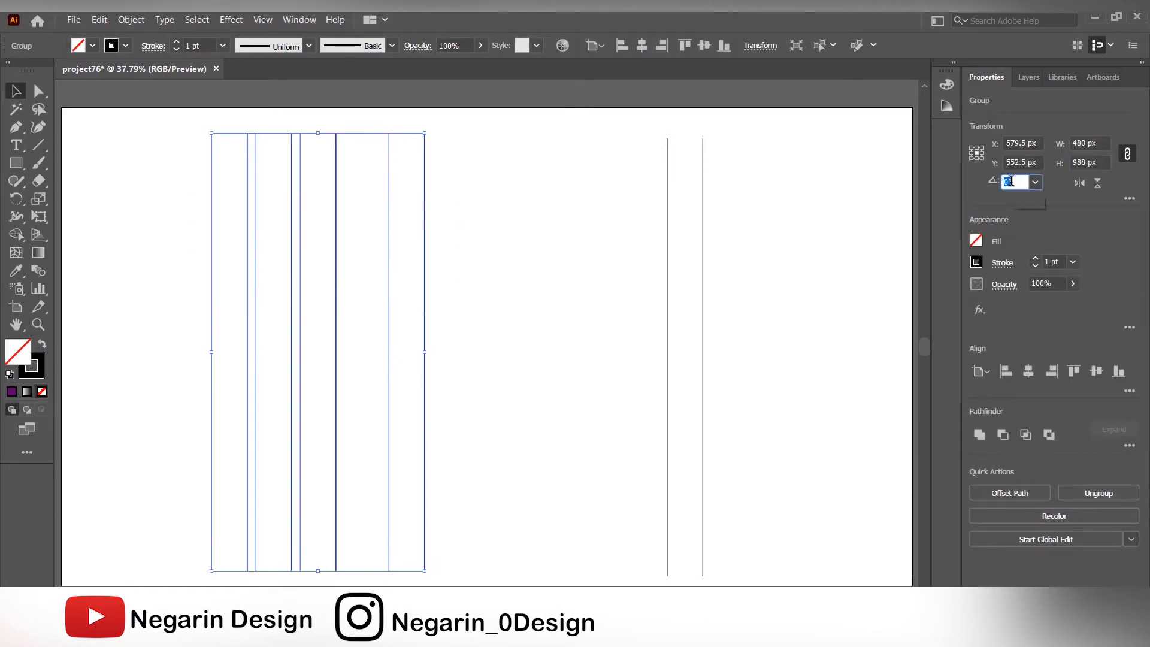
type("250")
left_click(1012, 164)
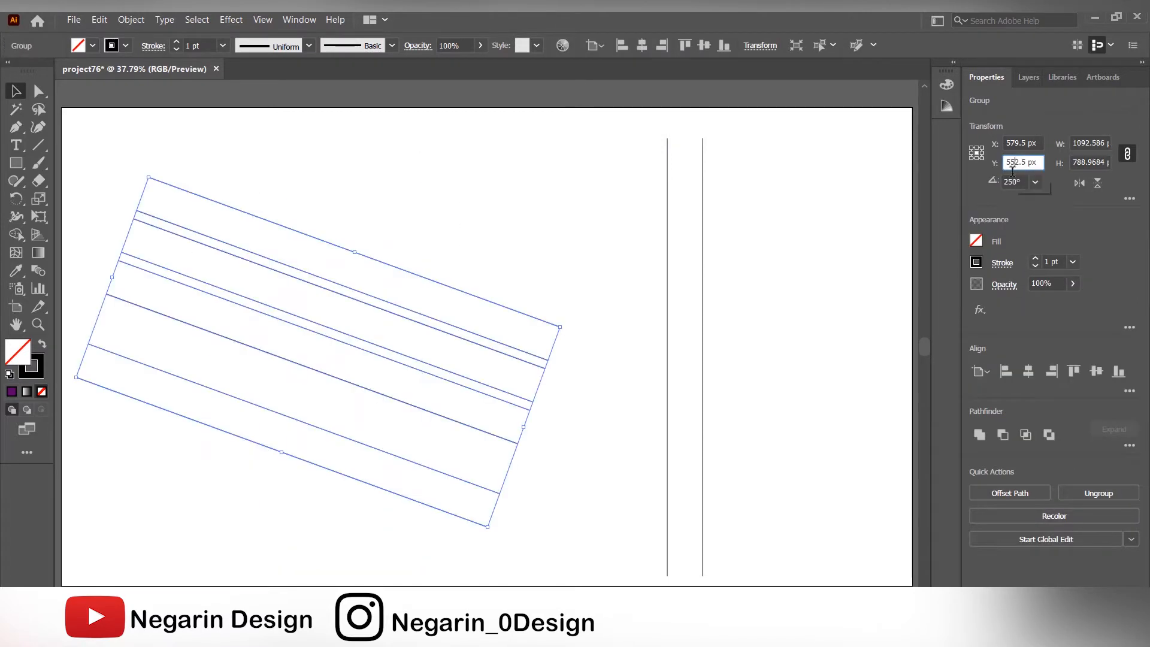
left_click(1035, 371)
Step: Rotate the separate pair of vertical lines to 290°
left_click(638, 184)
left_click(702, 226)
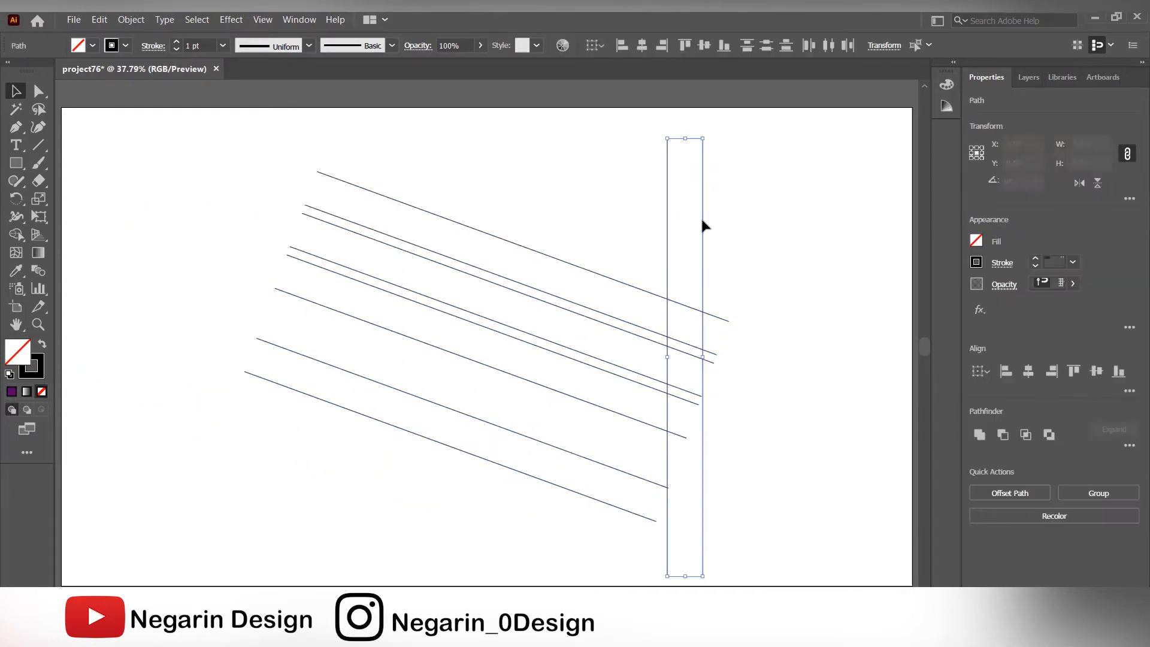
left_click(1010, 182)
type("290")
key("Return")
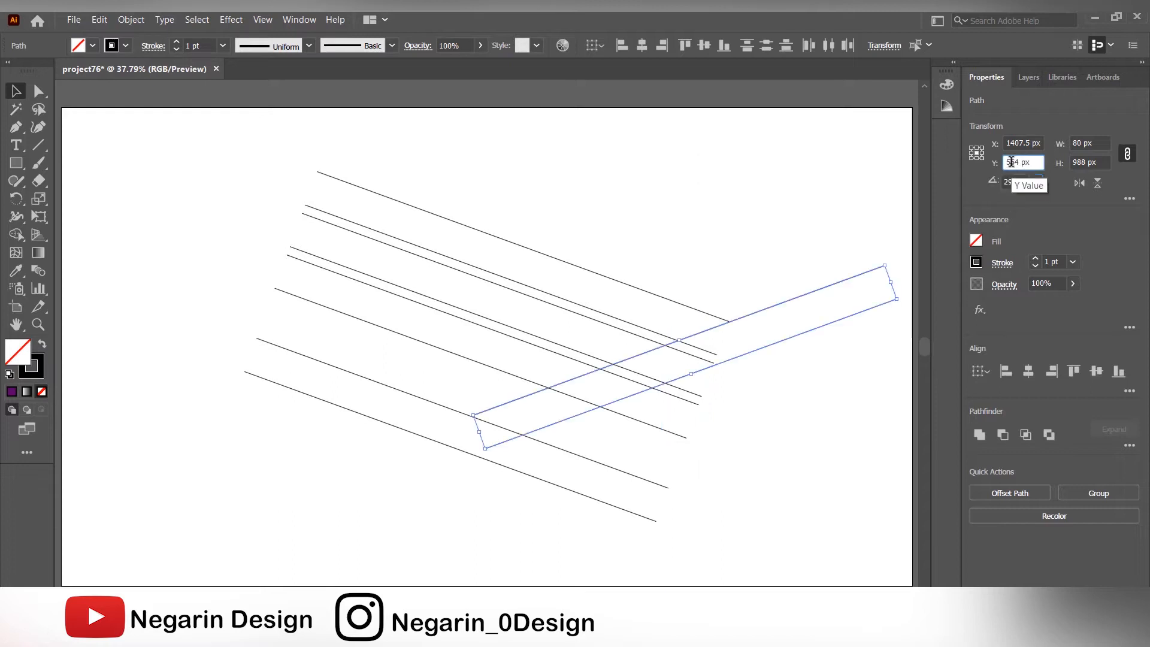
Step: Try to centre-align the two ungrouped rotated lines horizontally and vertically, and undo both alignments
left_click(1035, 375)
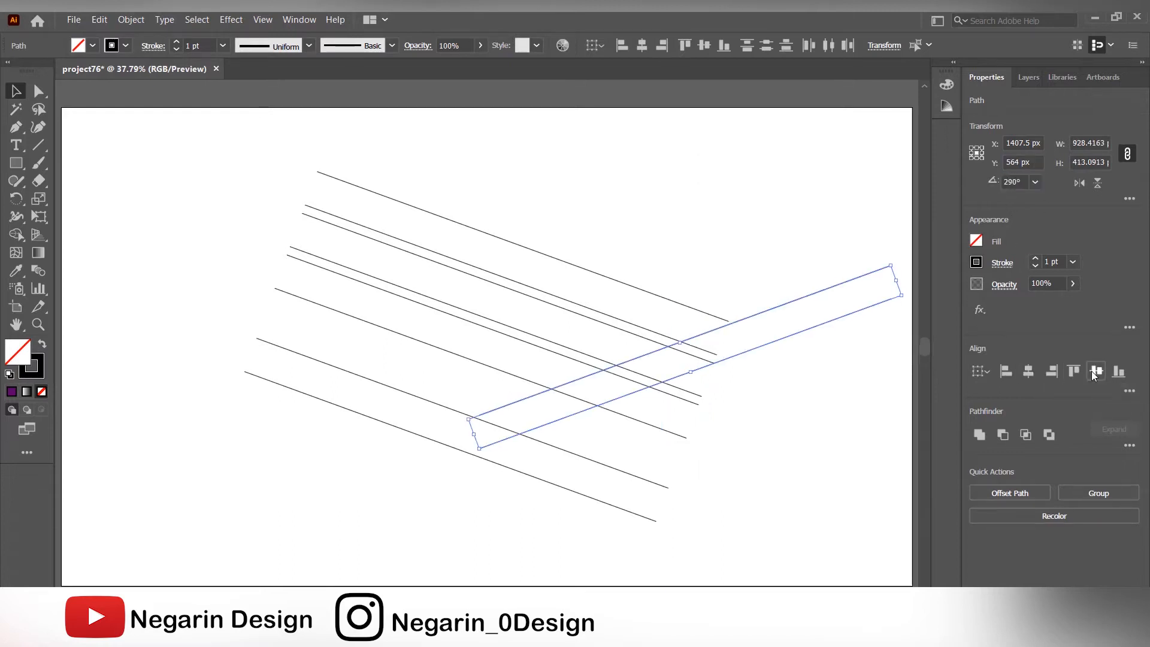
left_click(1092, 371)
left_click(759, 223)
key("ctrl+z")
key("ctrl+z")
Step: Group the two rotated lines and centre the group horizontally and vertically on the artboard
left_click(1096, 493)
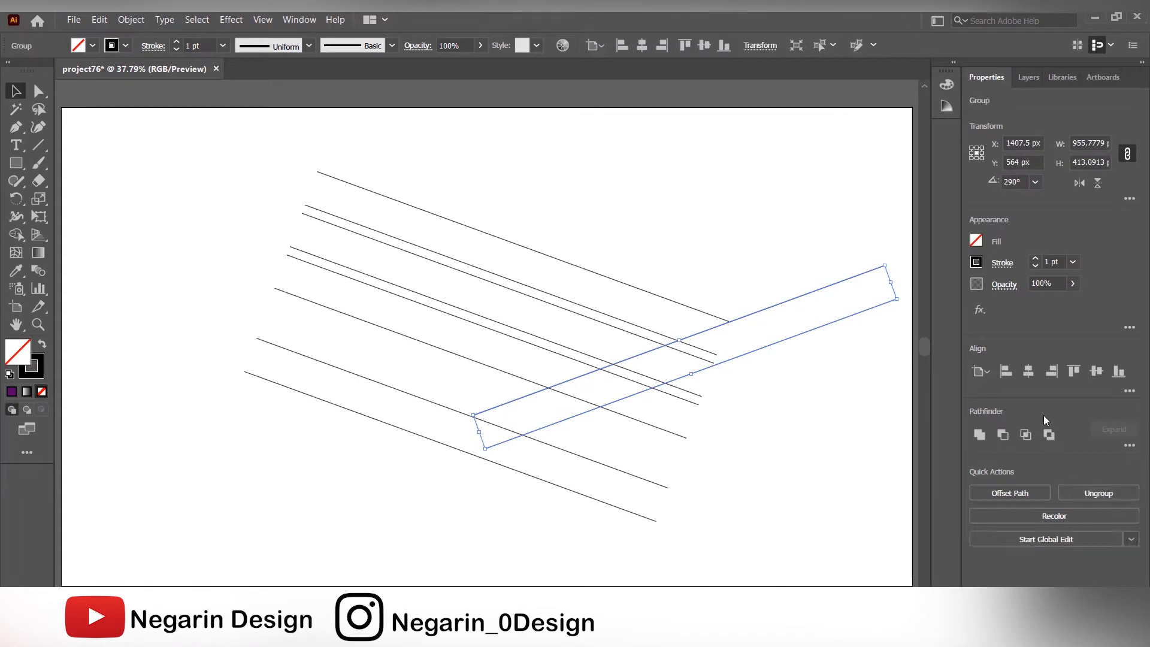
left_click(1050, 372)
left_click(1091, 371)
left_click(659, 133)
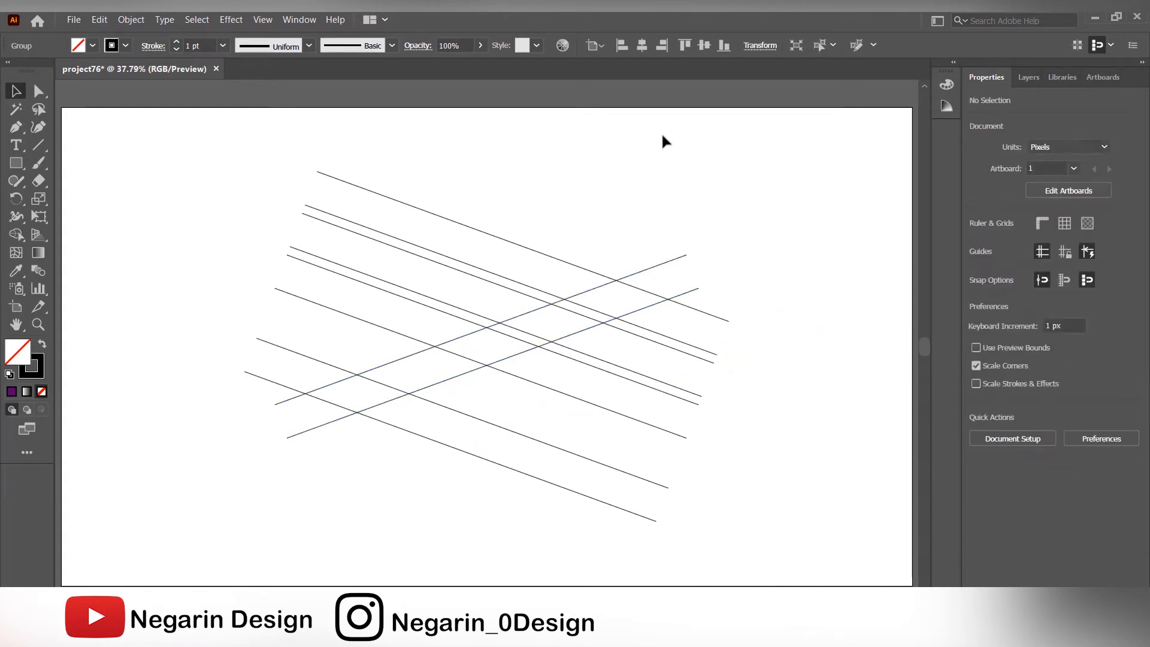
Step: Lengthen the eight-line group and the crossing two-line group from their centres so they nearly span the artboard's width
left_click(349, 190)
left_click_drag(282, 274, 148, 221)
left_click(281, 400)
left_click_drag(277, 424, 144, 506)
left_click(187, 406)
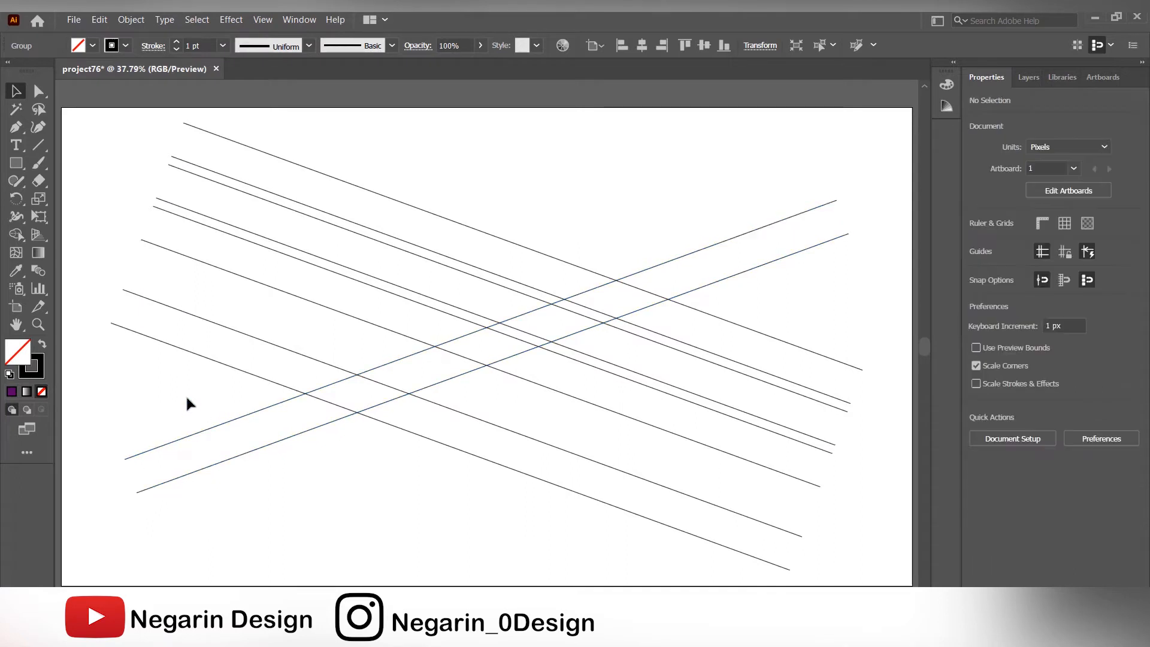
Step: Draw a vertical line about 862 px long across the bands and a short one about 196 px long at the lower-left crossing
left_click(40, 143)
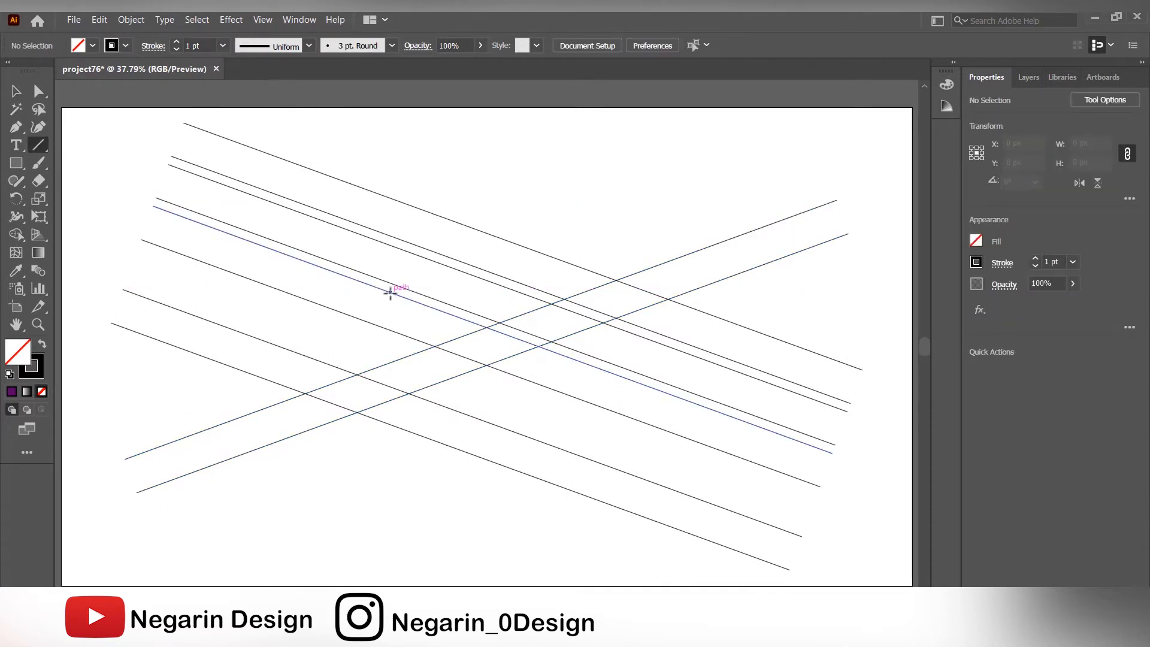
left_click_drag(472, 149, 444, 528)
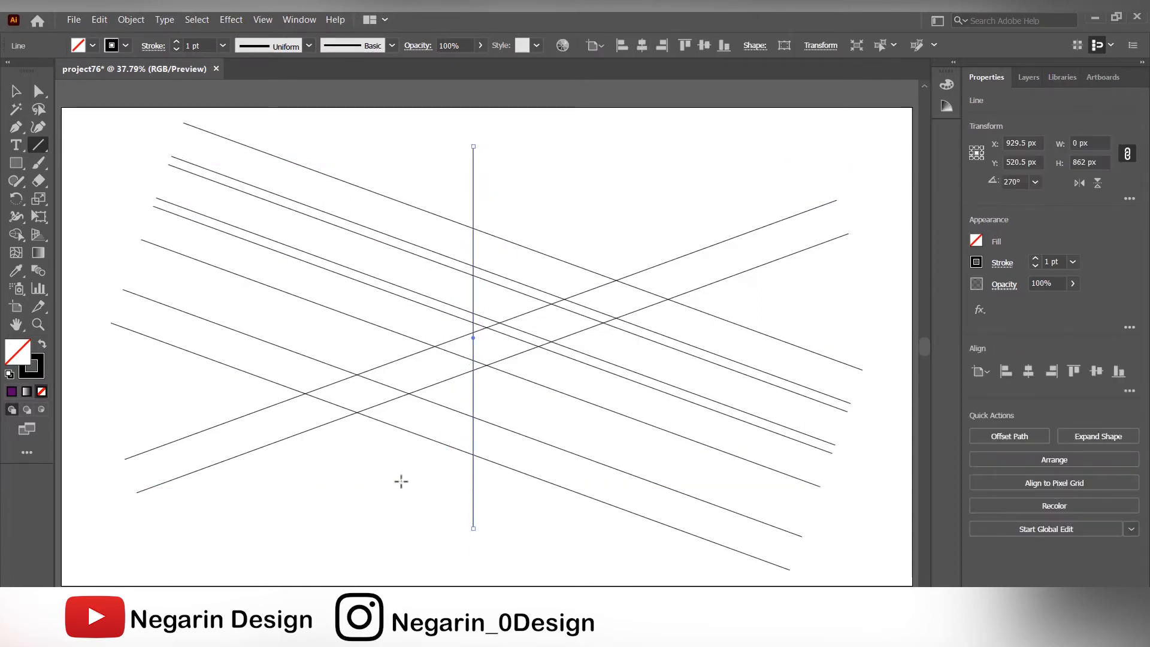
left_click_drag(381, 354, 359, 440)
left_click(10, 91)
left_click_drag(379, 389, 374, 383)
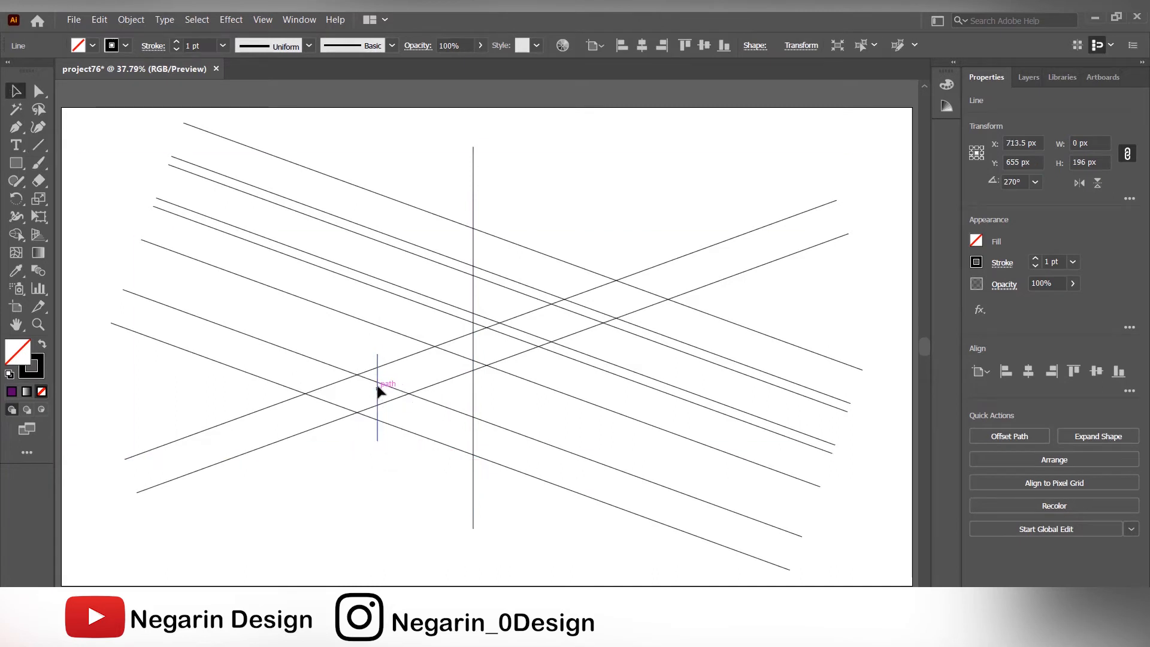
Step: Duplicate the short vertical line three times, stepping the copies up across the left ends of the upper bands
left_click(332, 351)
left_click_drag(378, 380, 296, 222)
left_click_drag(295, 223, 274, 170)
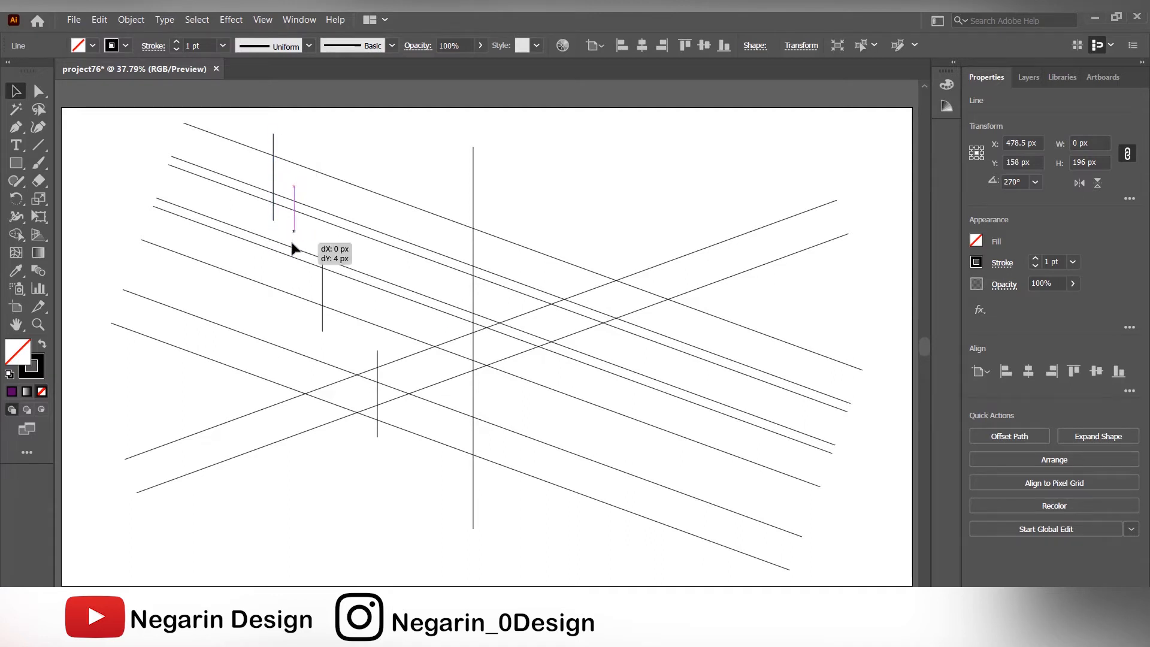
left_click(287, 493)
Step: Select all the lines and merge the stripe and folded-band regions between the vertical lines with Shape Builder, removing excess segments
left_click_drag(603, 128, 216, 507)
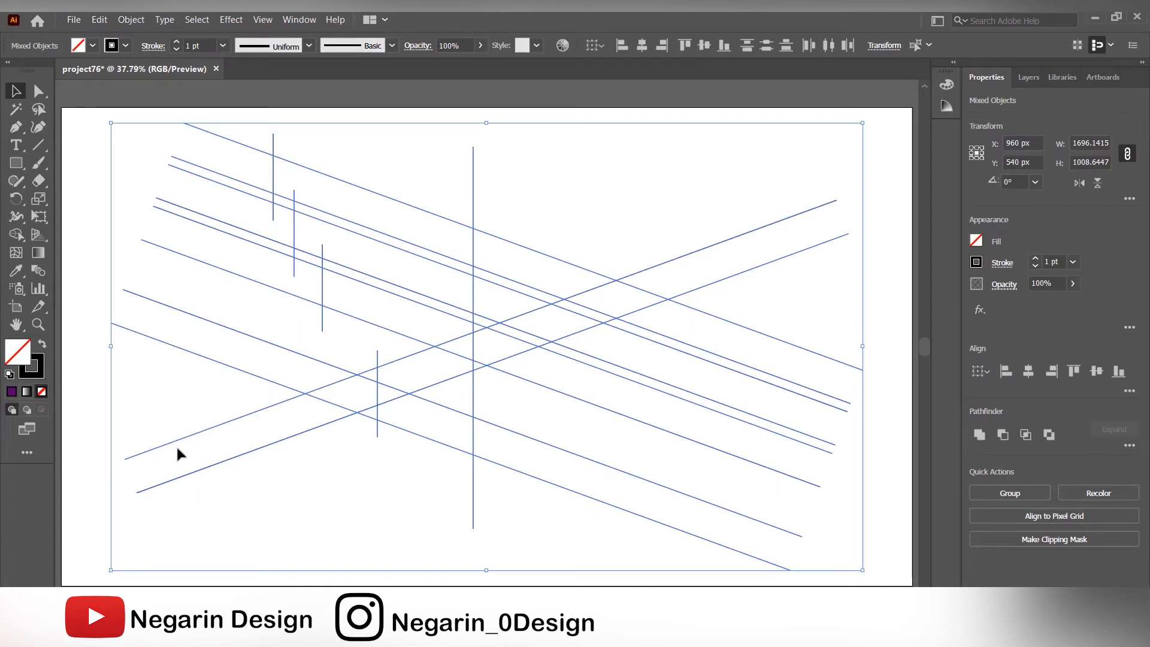
left_click(16, 234)
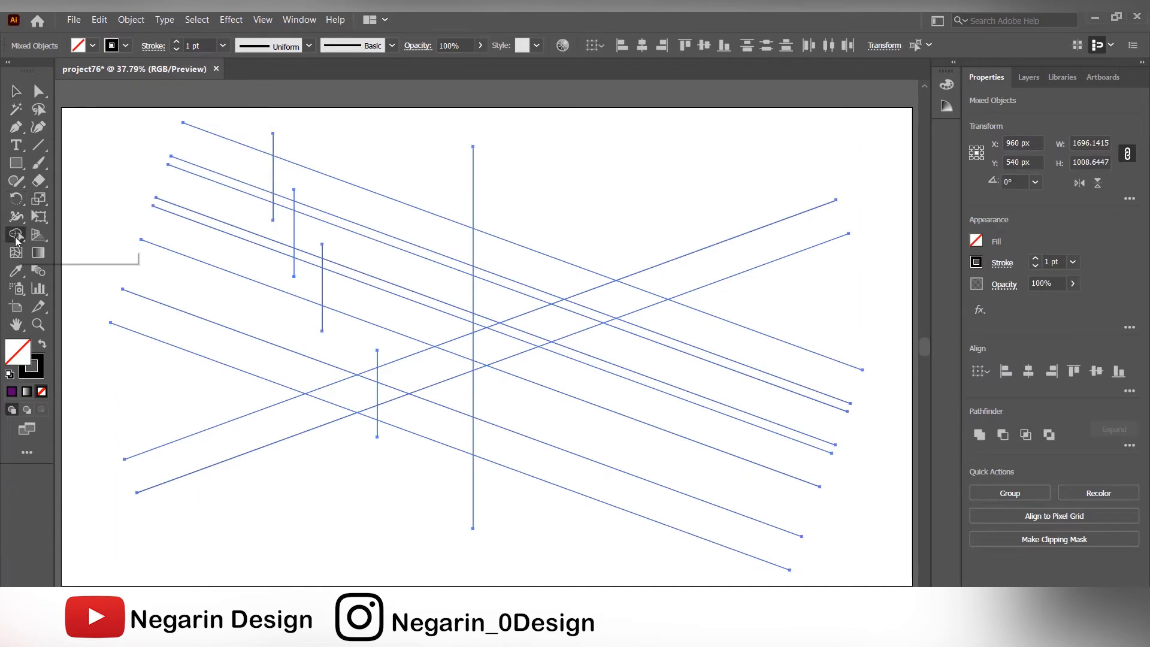
left_click(417, 234)
left_click(294, 194, "alt")
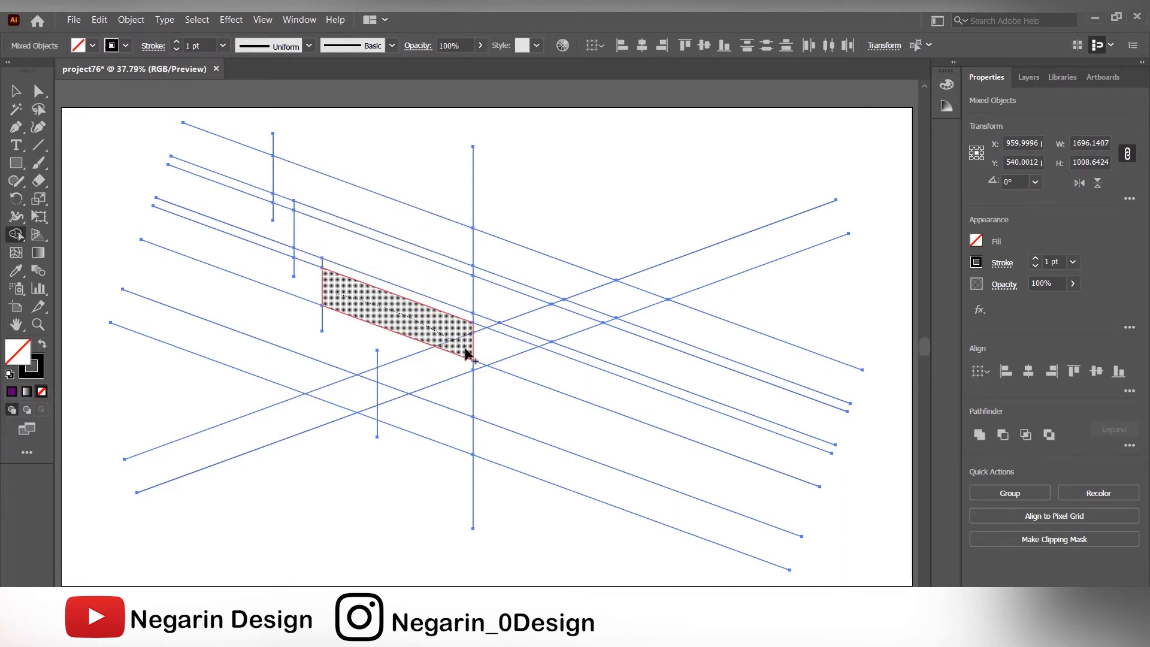
mouse_move(462, 357)
left_mouse_down()
mouse_move(390, 390)
mouse_move(431, 429)
mouse_move(322, 326)
left_mouse_up()
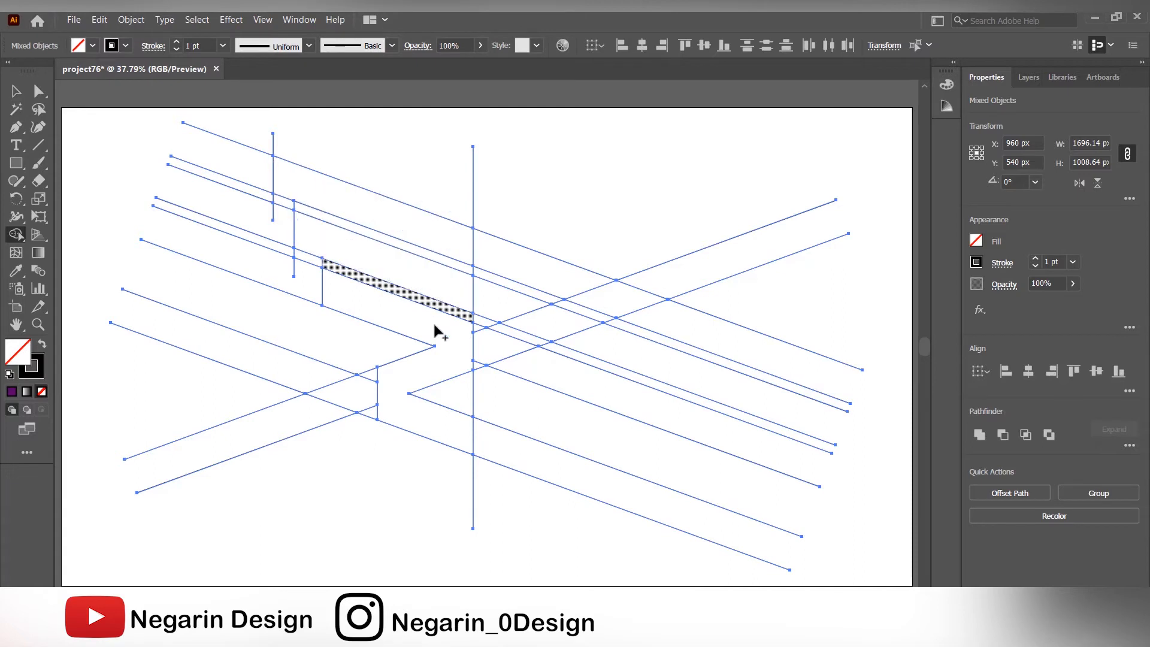
left_click(17, 91)
left_click(65, 134)
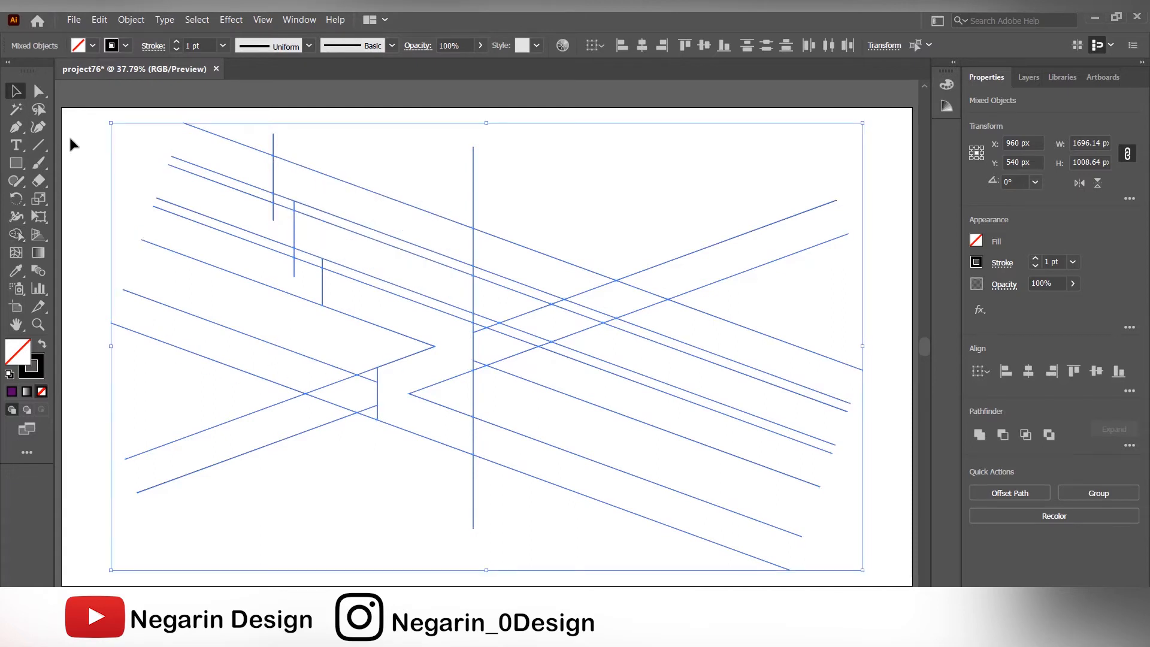
Step: Draw a curve with the Pen tool rounding the upper fold, from its pointed corner to the lower edge of the diagonal band
left_click(15, 127)
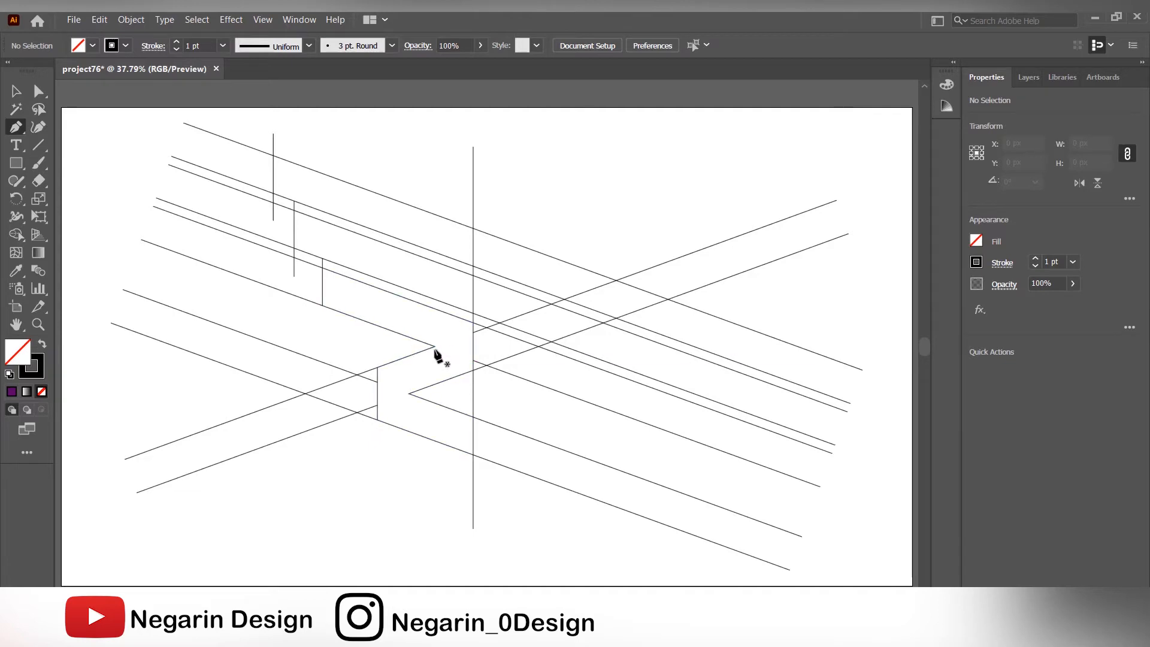
key("ctrl+plus")
key("ctrl+plus")
key("ctrl+plus")
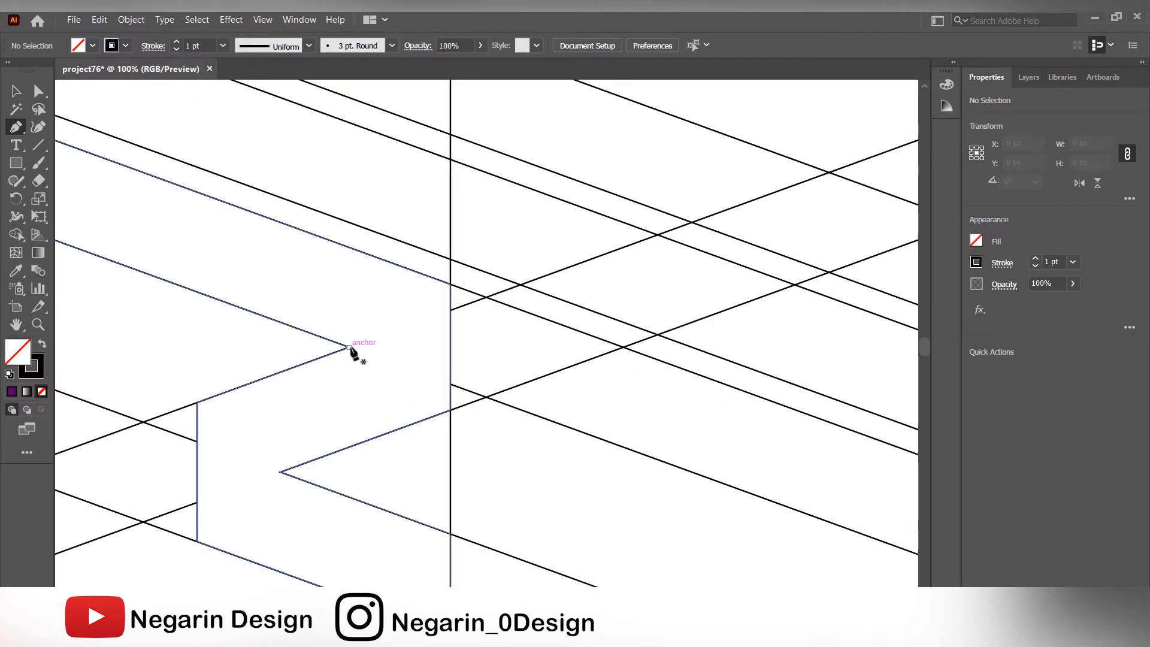
left_click(349, 347)
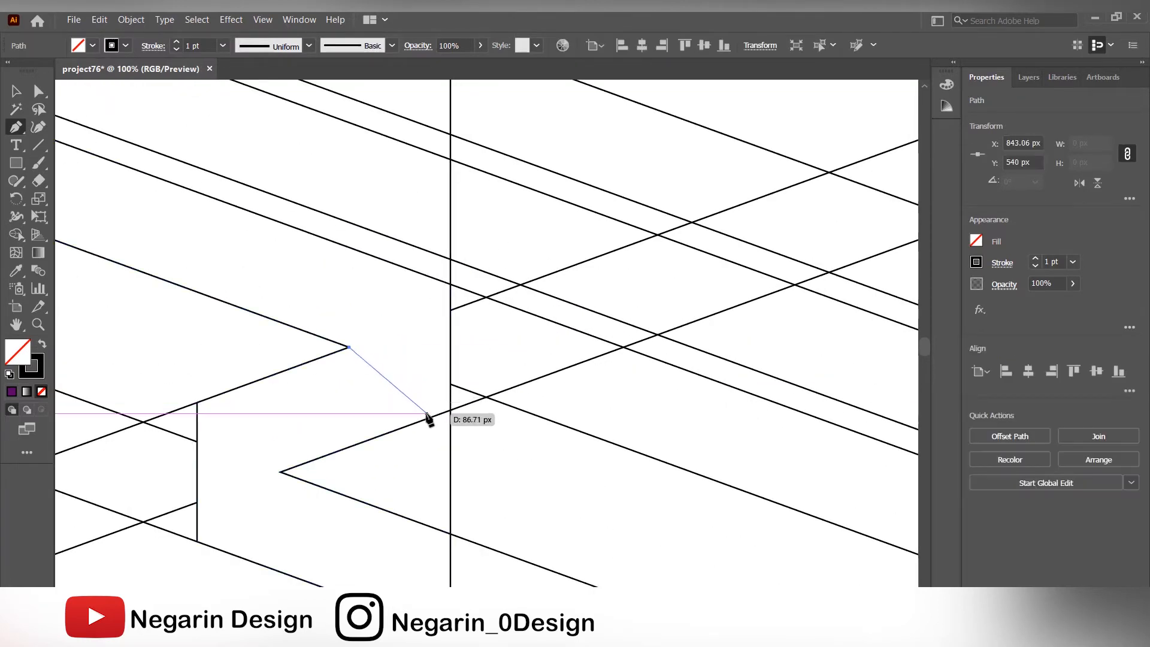
left_click_drag(429, 419, 369, 440)
key("v")
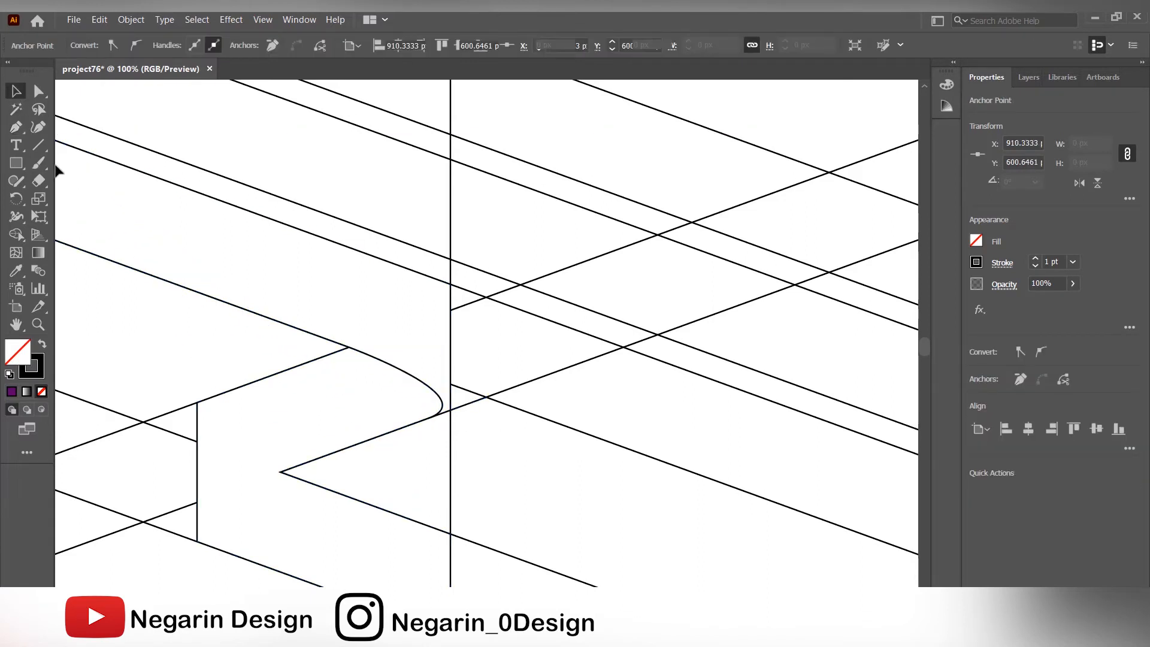
left_click(85, 206)
Step: Draw a second Pen curve rounding the lower fold, from its inner corner to the bottom band's lower edge
key("p")
scroll(272, 469, "down", 3)
left_click(280, 372)
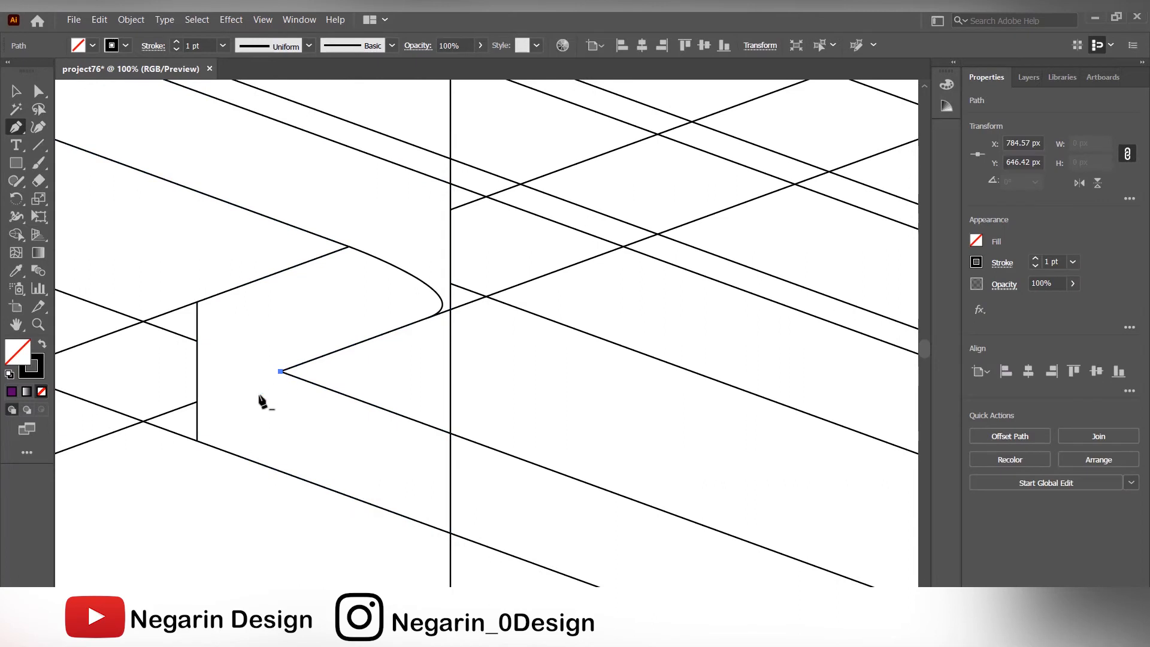
left_click_drag(224, 450, 276, 468)
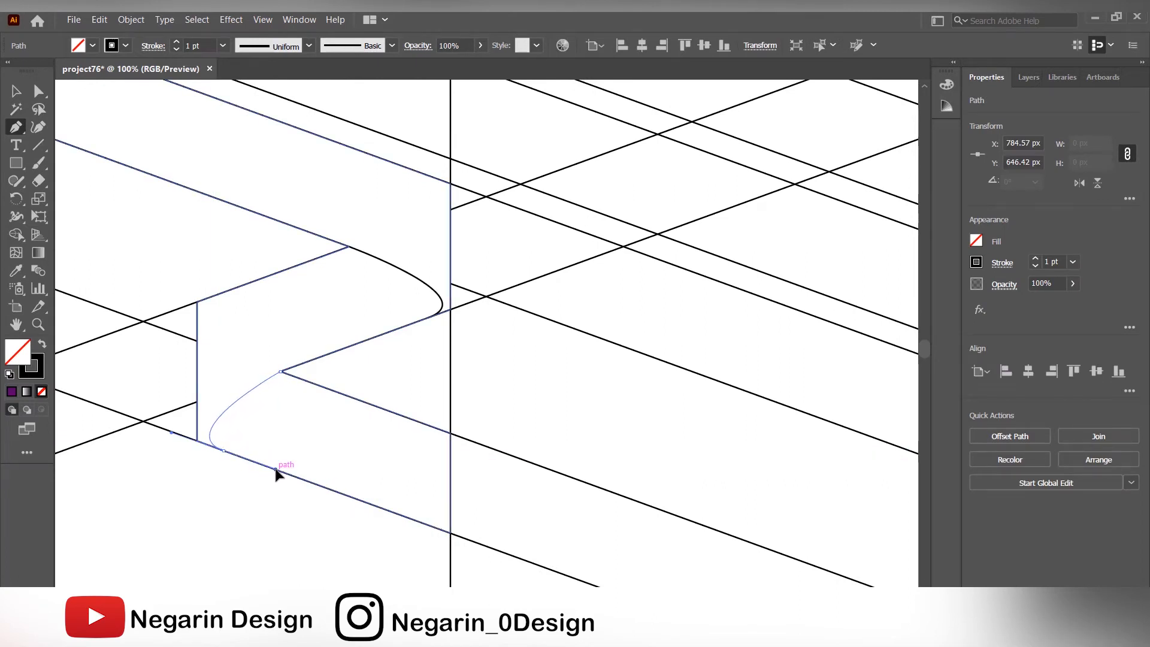
left_click(17, 92)
left_click(213, 153)
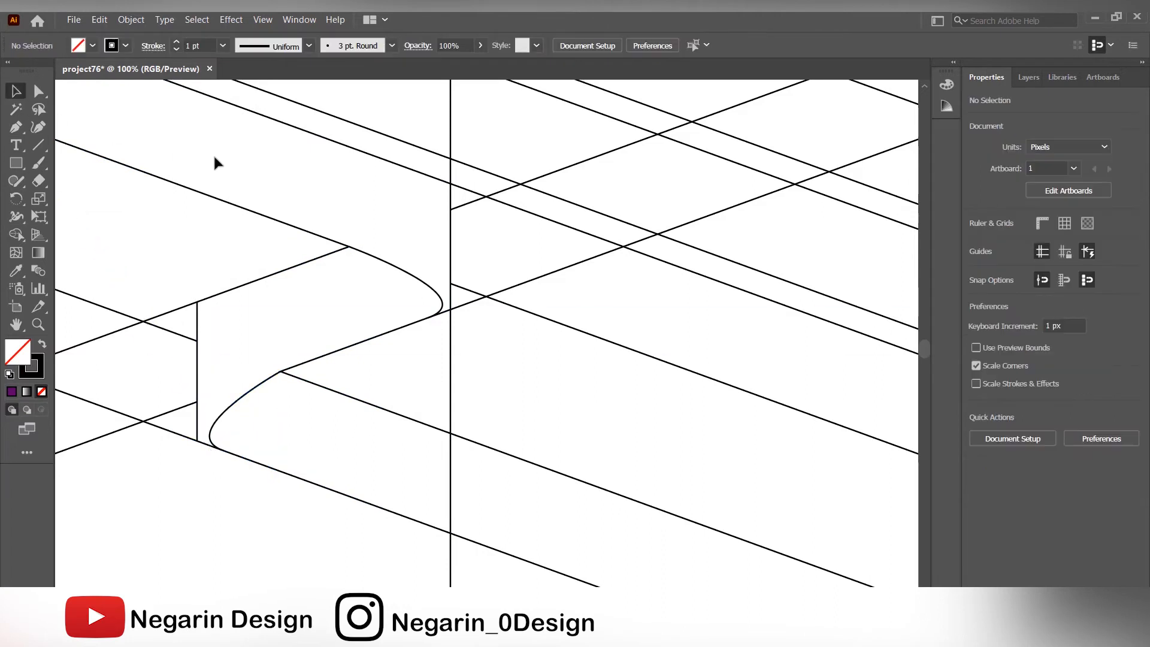
Step: Ungroup all the line artwork and select the merged top stripe between the vertical lines
key("ctrl+0")
left_click(299, 171)
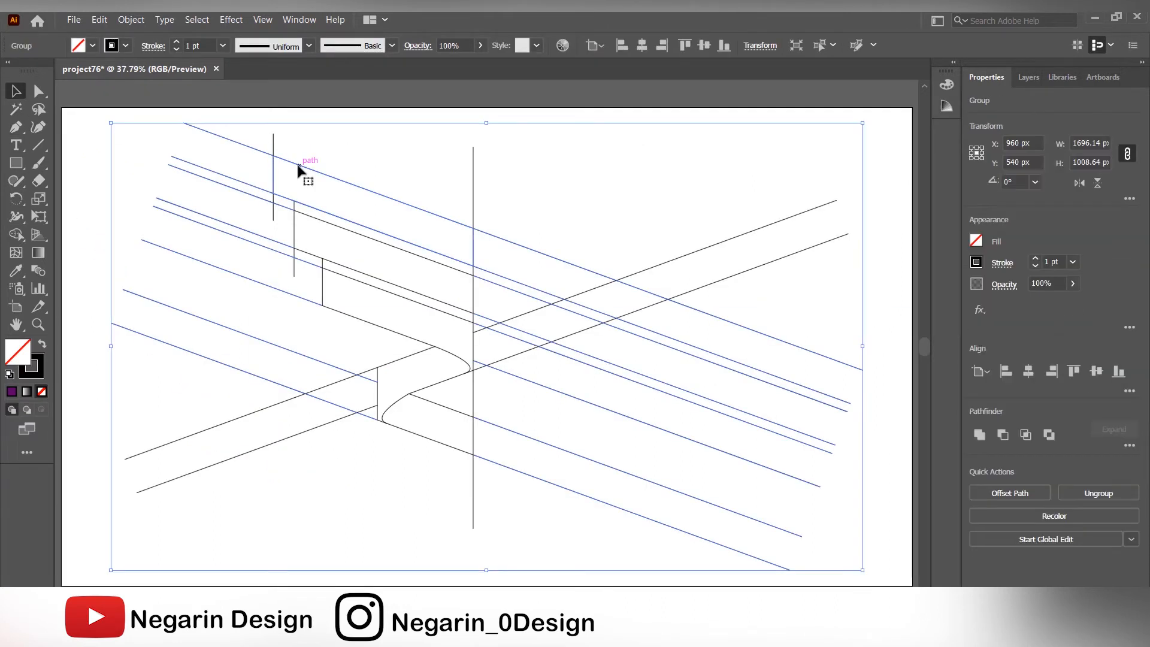
left_click(1081, 493)
left_click(801, 153)
left_click_drag(799, 151, 233, 513)
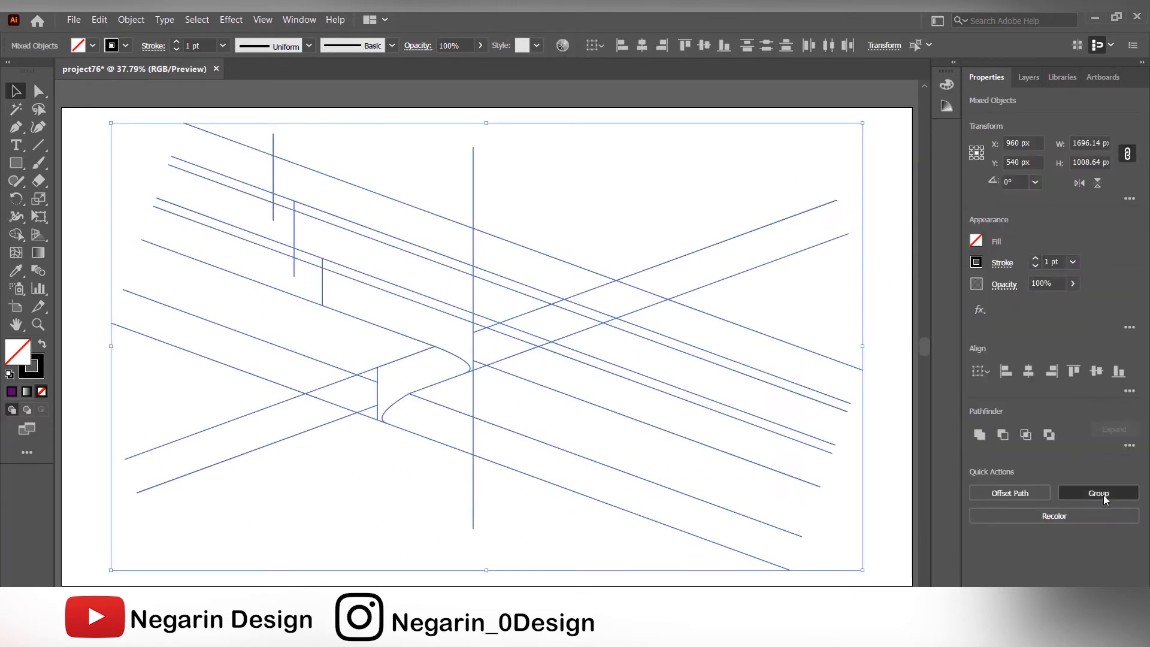
left_click(710, 121)
left_click(413, 205)
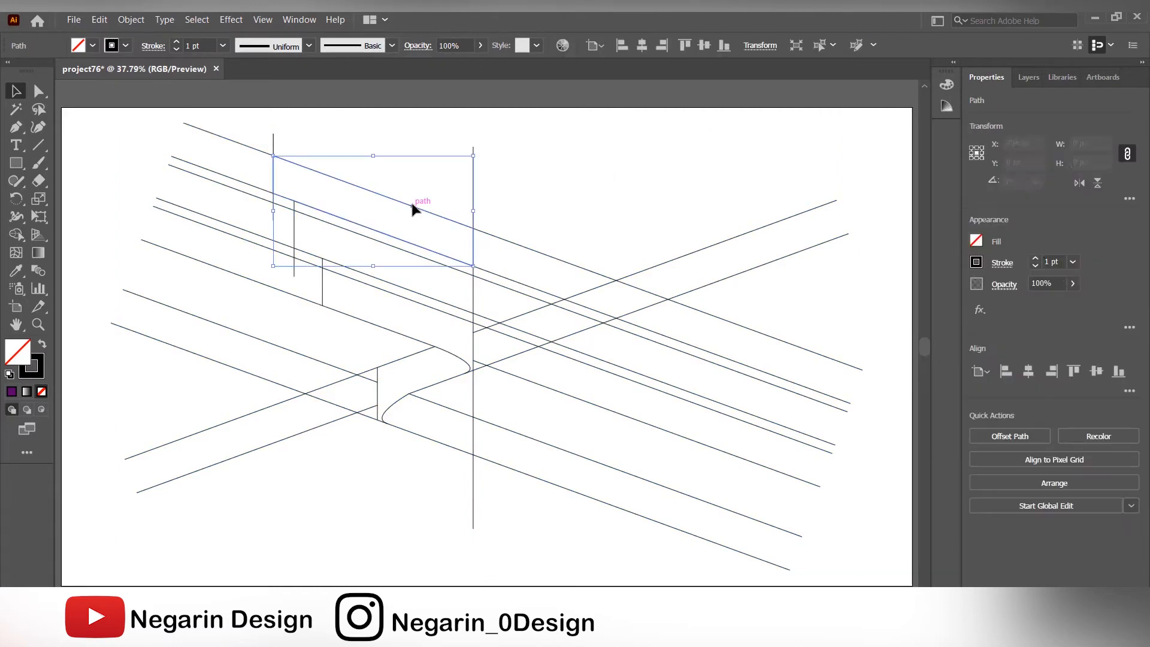
Step: Round the top stripe's upper-right corner with a 40 px corner radius
left_click(39, 91)
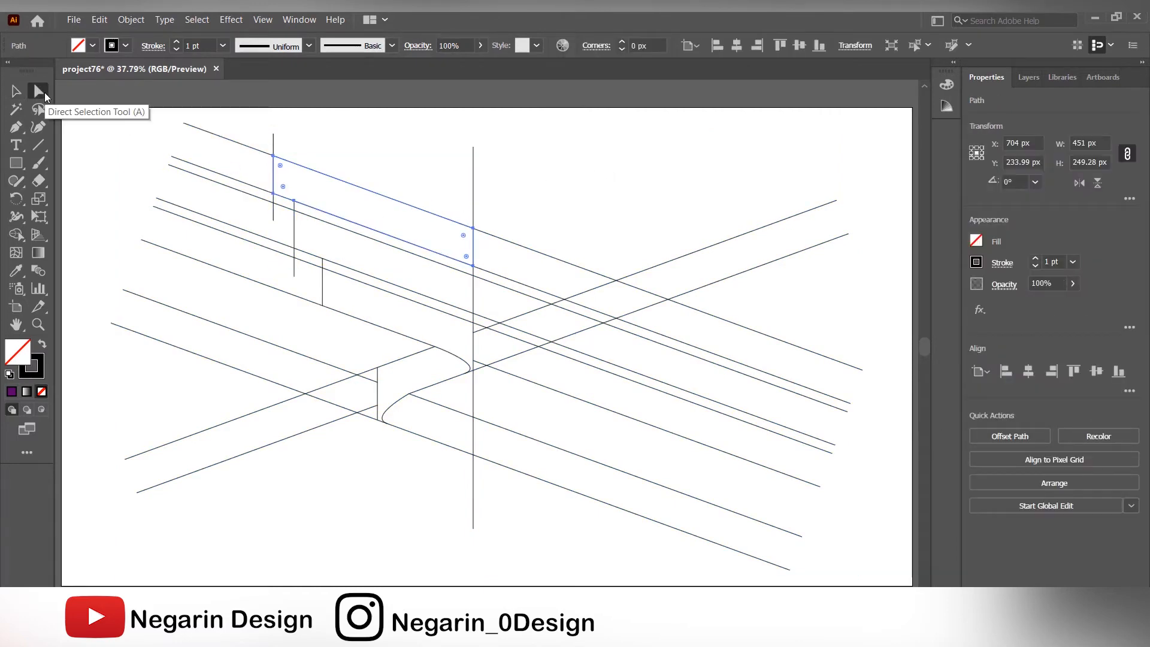
left_click(473, 229)
double_click(395, 46)
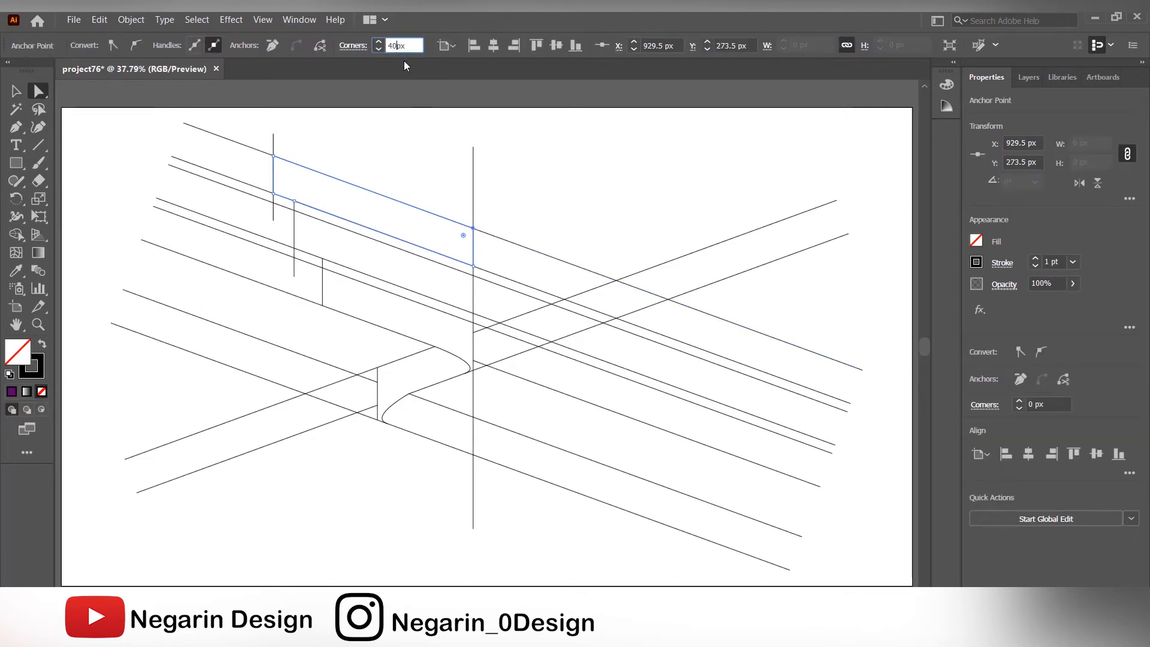
type("40")
key("Return")
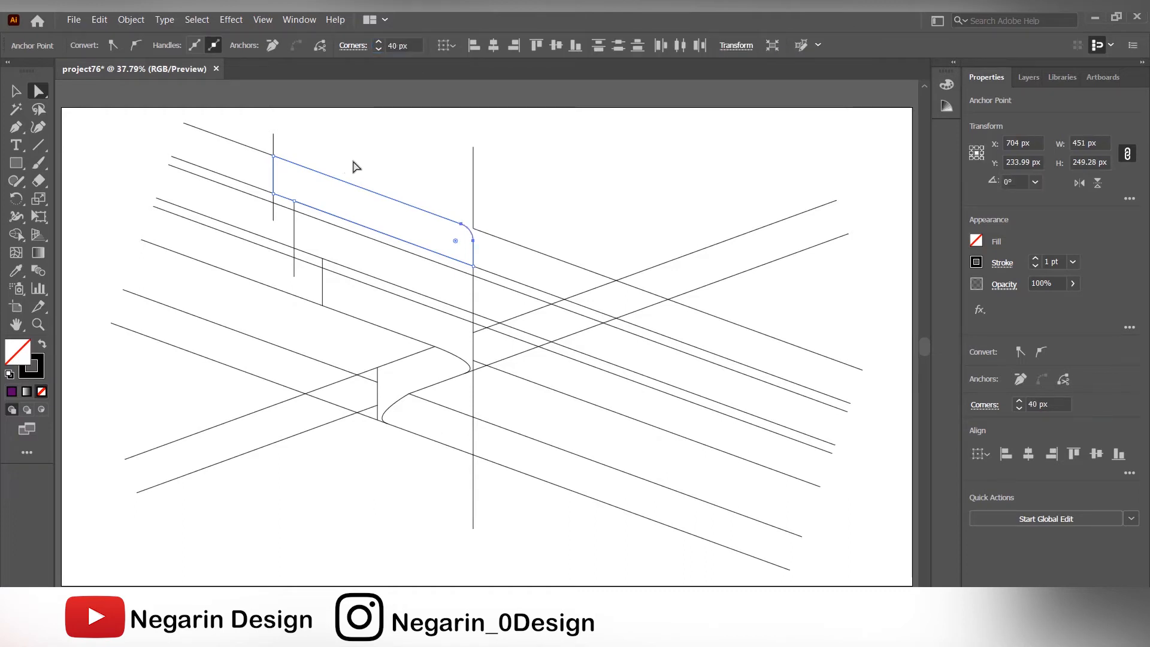
left_click(379, 170)
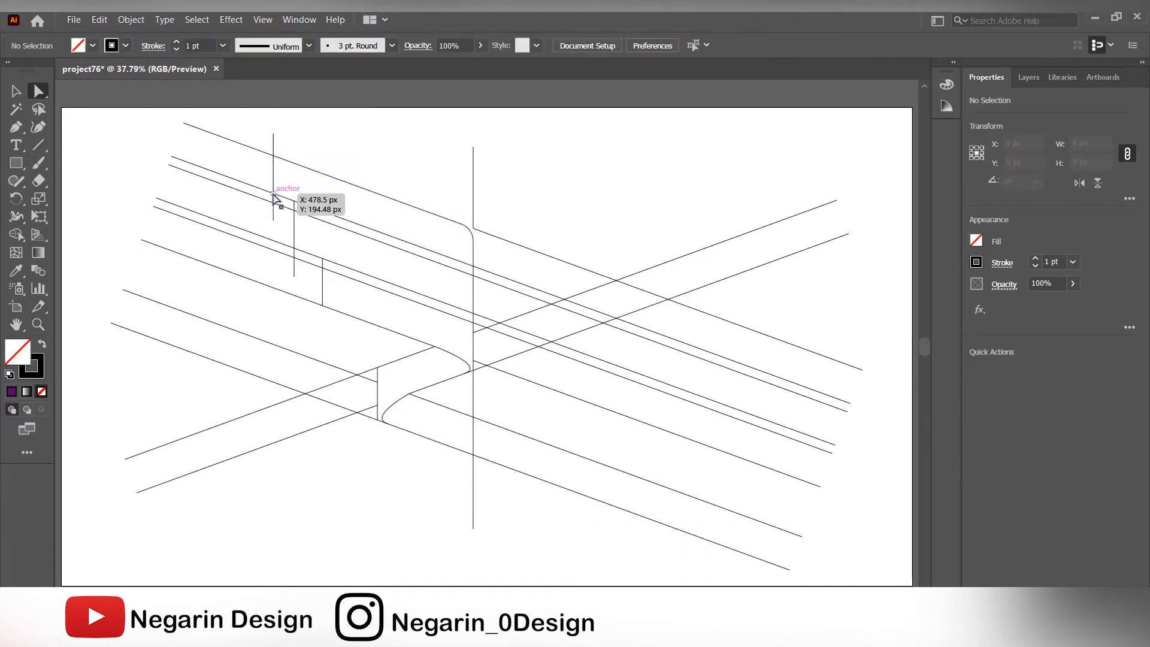
Step: Move the leftover short vertical segment off the top stripe's lower-left corner and round that corner to 40 px
left_click(275, 193)
left_click_drag(274, 207, 251, 214)
left_click(273, 193)
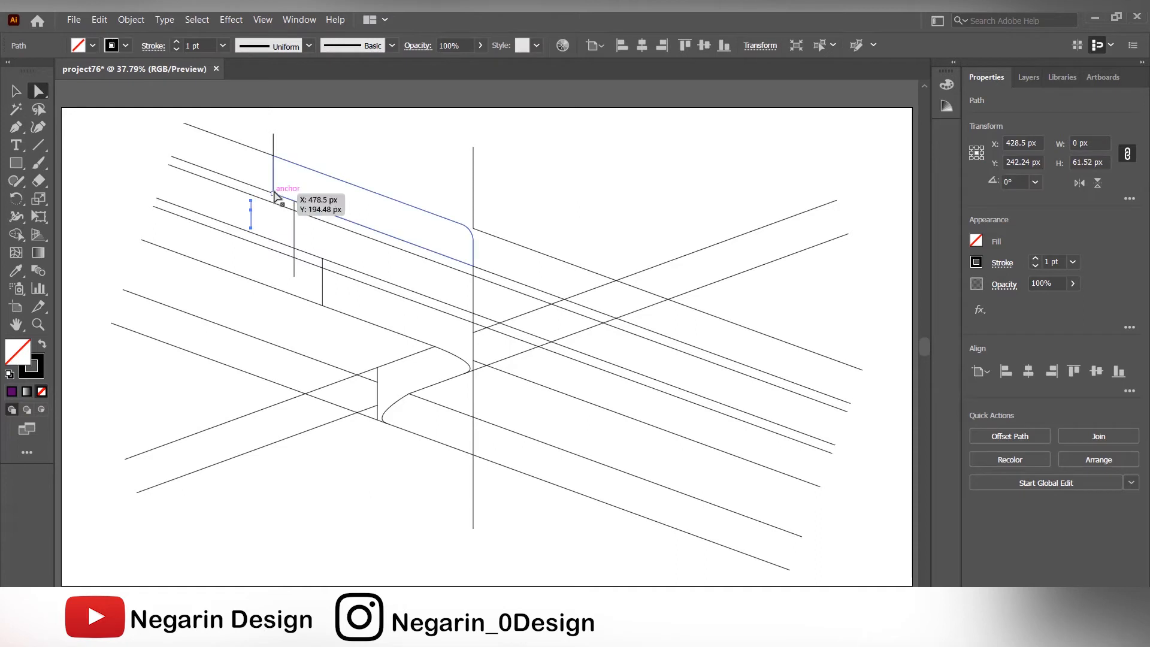
double_click(392, 47)
type("40")
key("Return")
Step: Round the second stripe's lower-left and upper-right corners with a 40 px corner radius
left_click(321, 231)
left_click(346, 229)
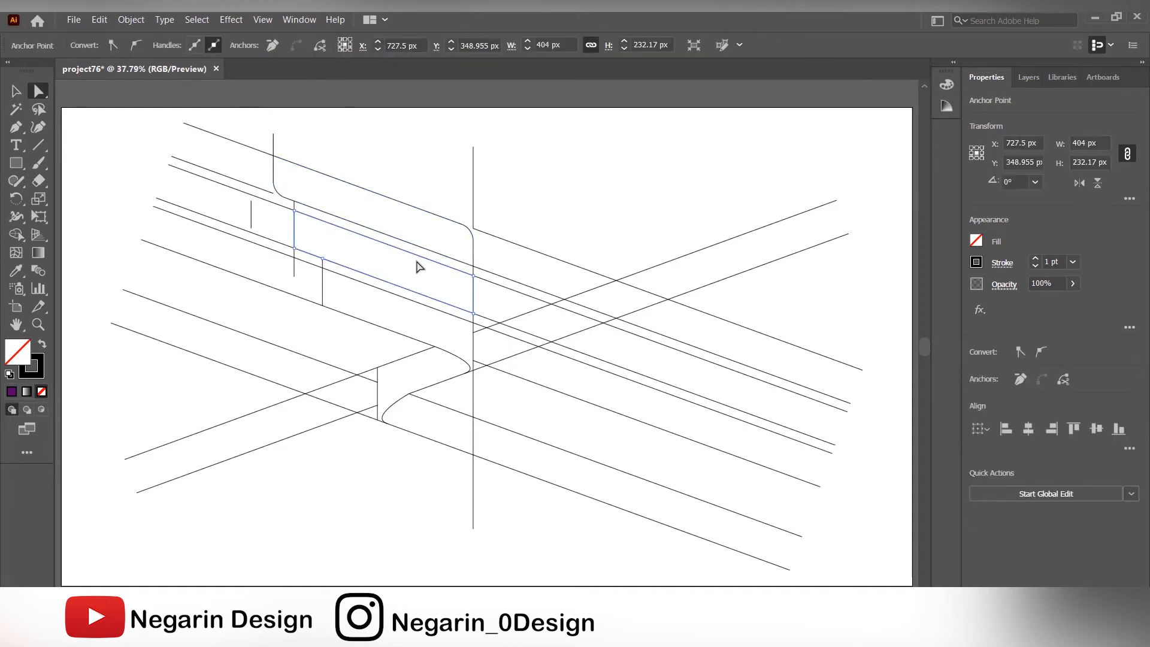
left_click(473, 276, "shift")
double_click(395, 47)
type("40")
key("Return")
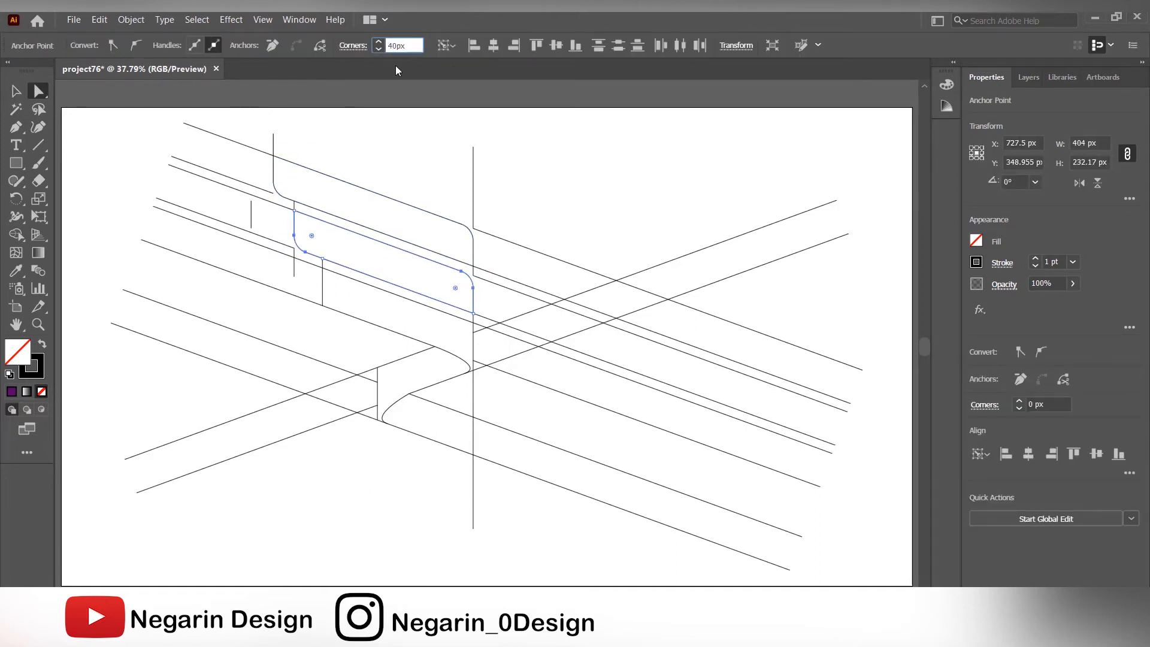
Step: Round the lower-left and upper-right corners of the third stripe to 40 px
left_click(323, 305)
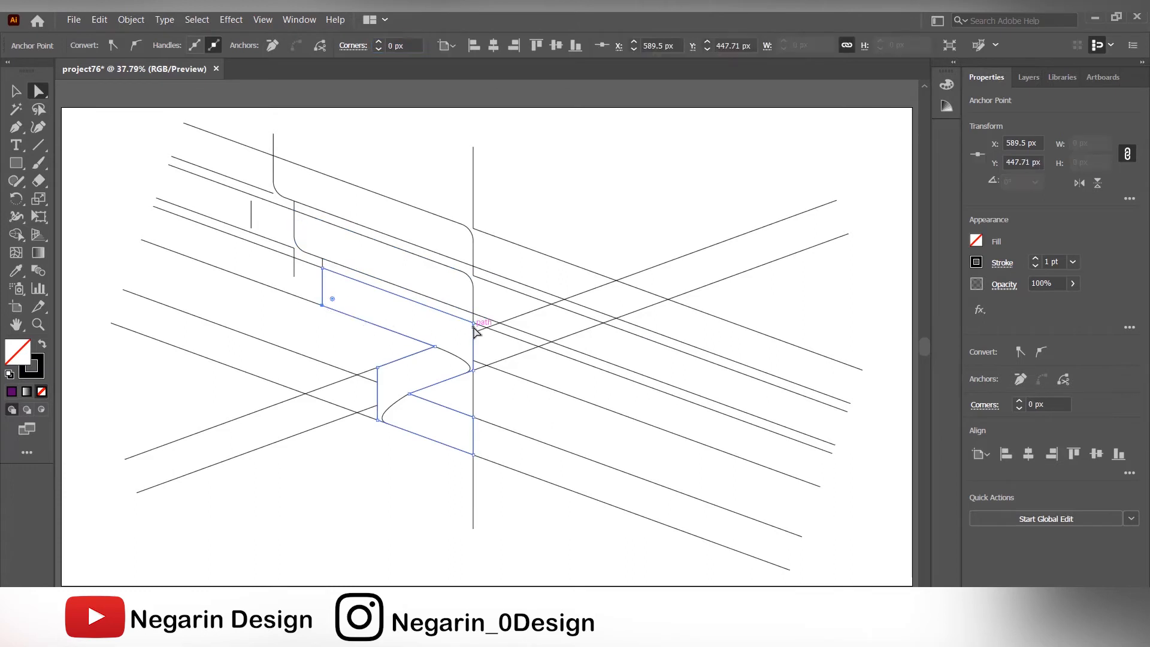
left_click(474, 324, "shift")
double_click(395, 46)
type("40")
key("Return")
left_click(566, 208)
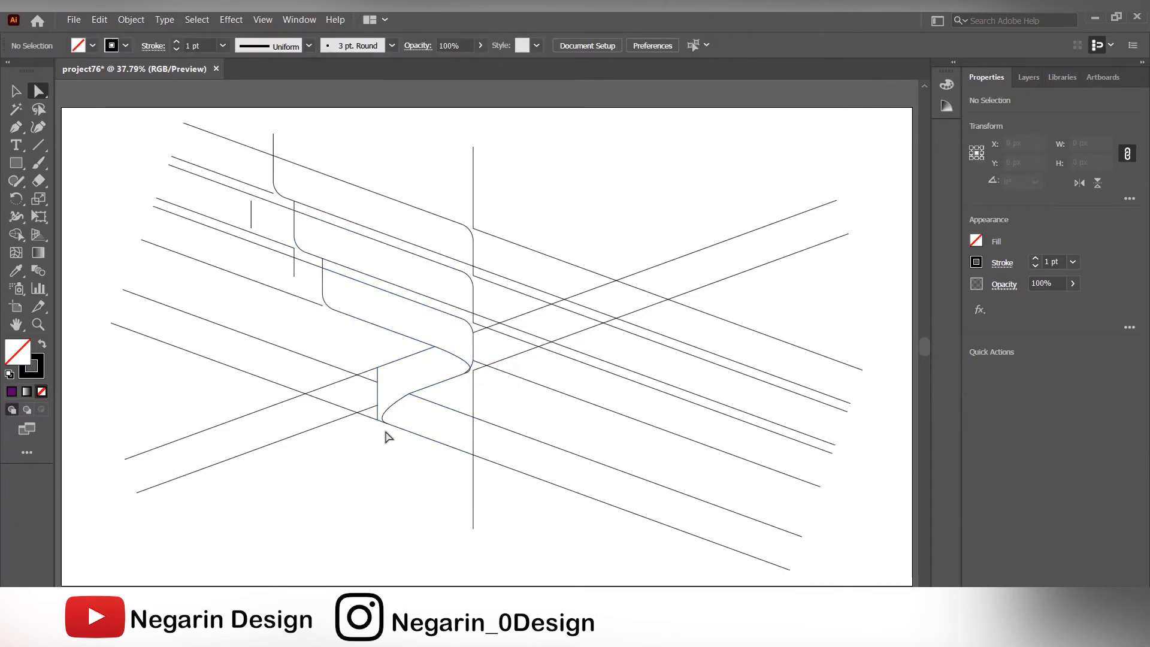
Step: Round the outer corners of the diagonal fold and the bottom band to 40 px
left_click(378, 370)
double_click(396, 46)
type("40")
key("Return")
left_click(142, 180)
key("v")
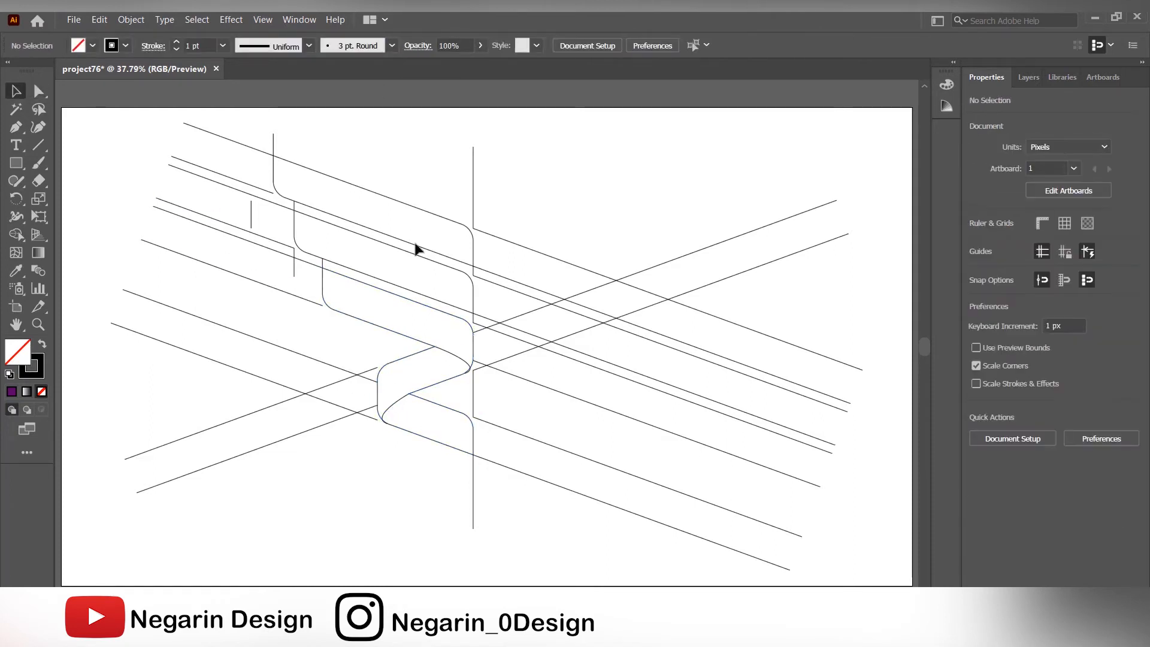
Step: Select all the artwork and use Shape Builder to turn the stripe and folded-band regions into separate shapes
left_click_drag(564, 141, 248, 470)
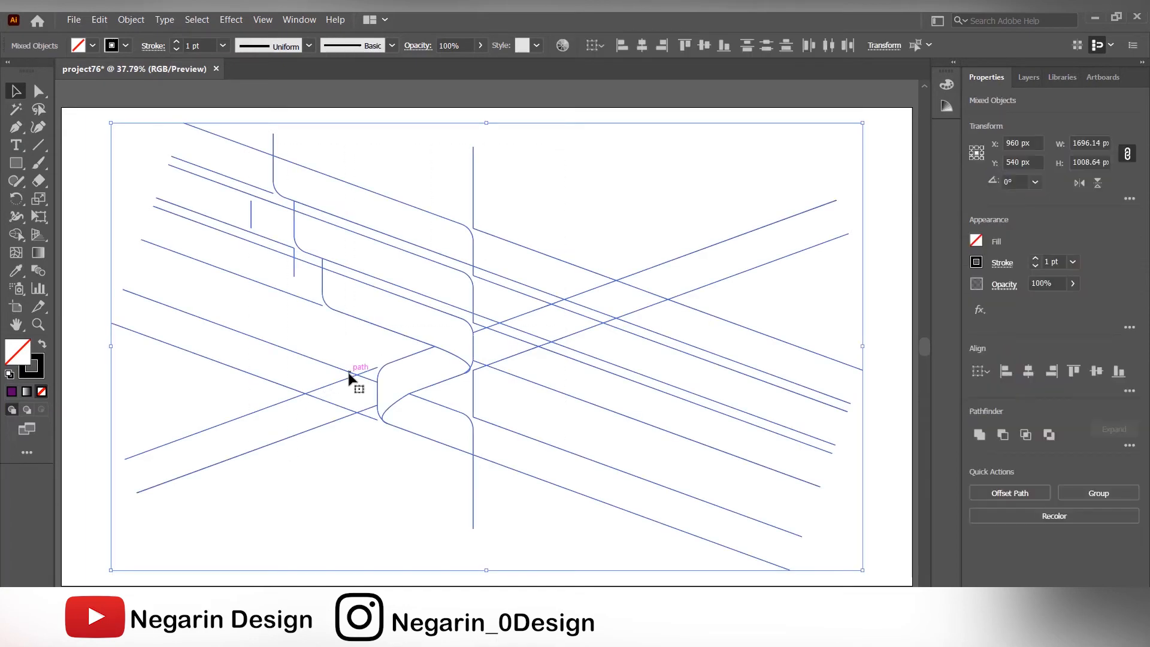
key("ctrl+plus")
key("ctrl+plus")
key("ctrl+plus")
left_click(16, 234)
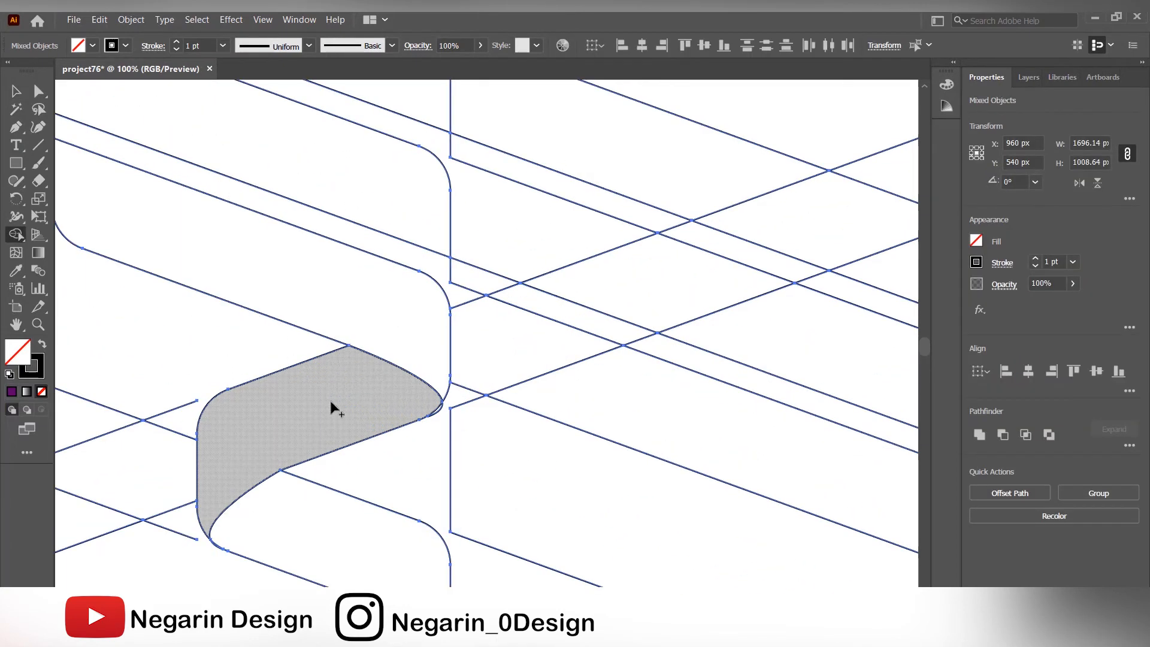
scroll(336, 157, "up", 2)
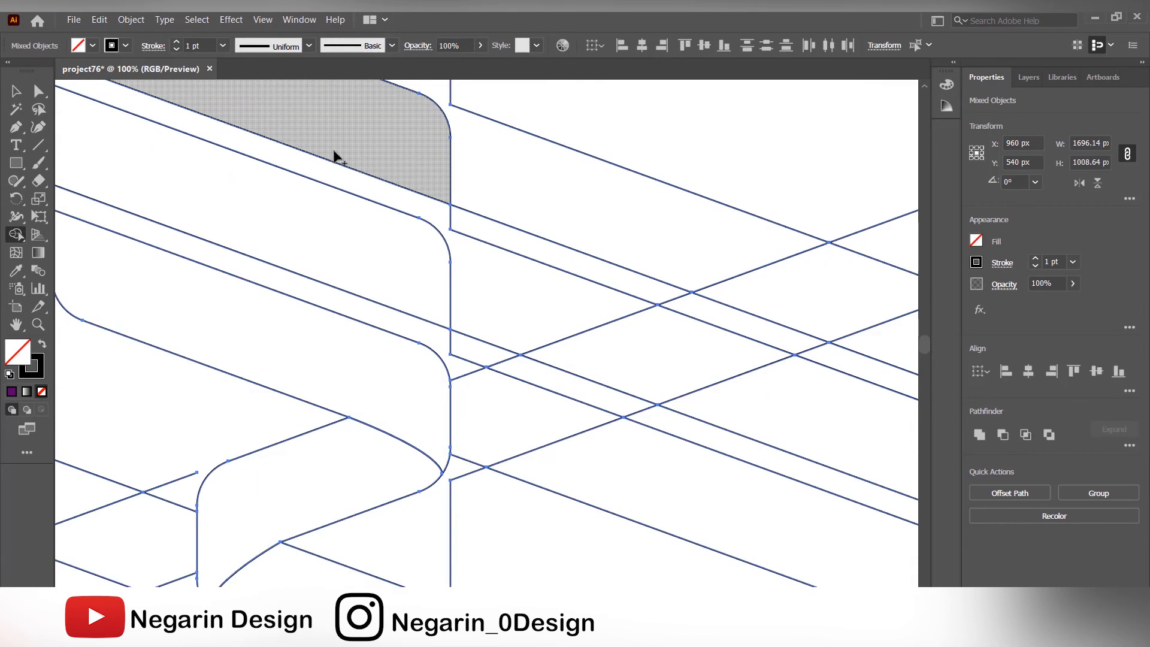
key("v")
key("ctrl+0")
left_click(79, 195)
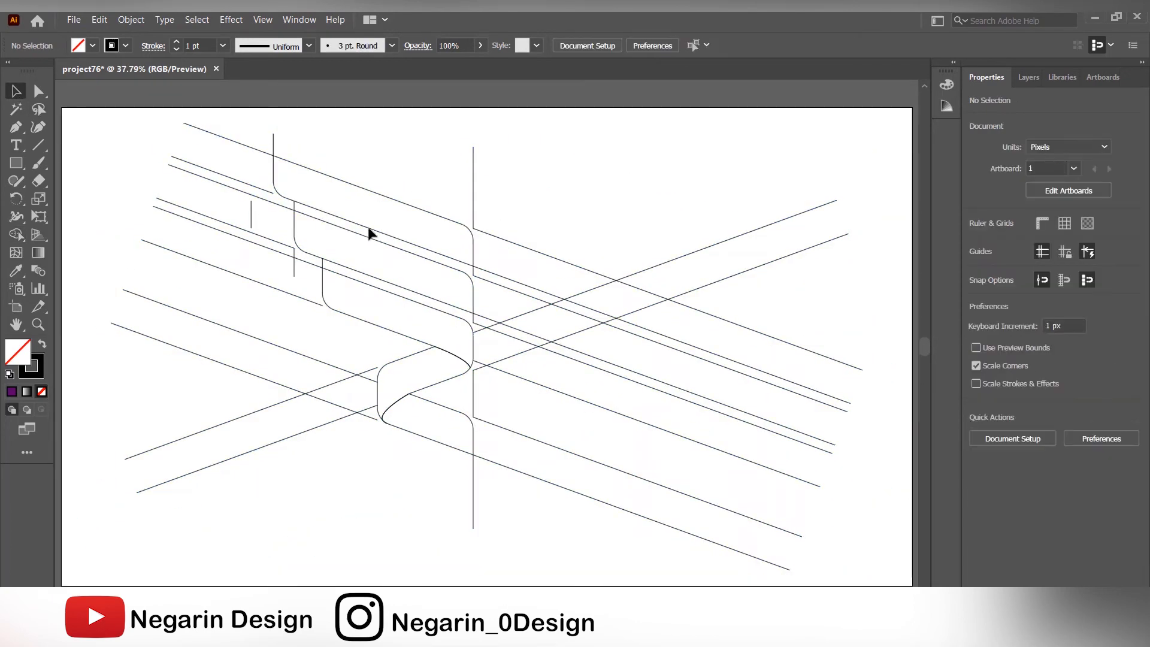
Step: Select the three stripes, the diagonal fold and the bottom band, and group them
left_click(390, 201)
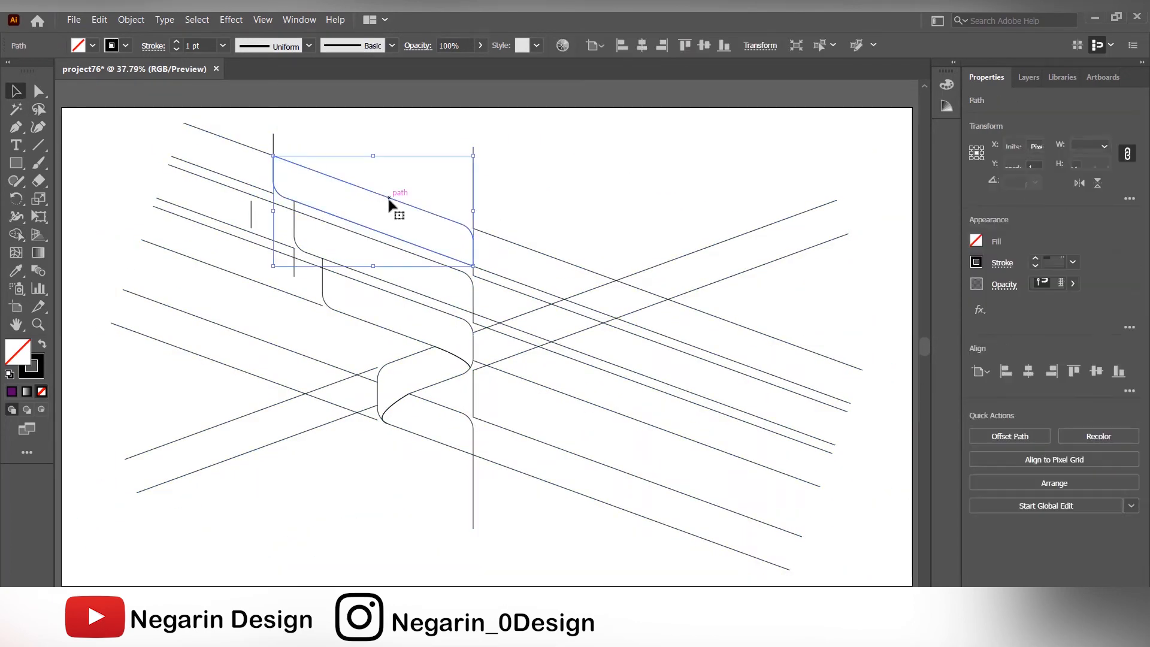
left_click(468, 279, "shift")
left_click(397, 334, "shift")
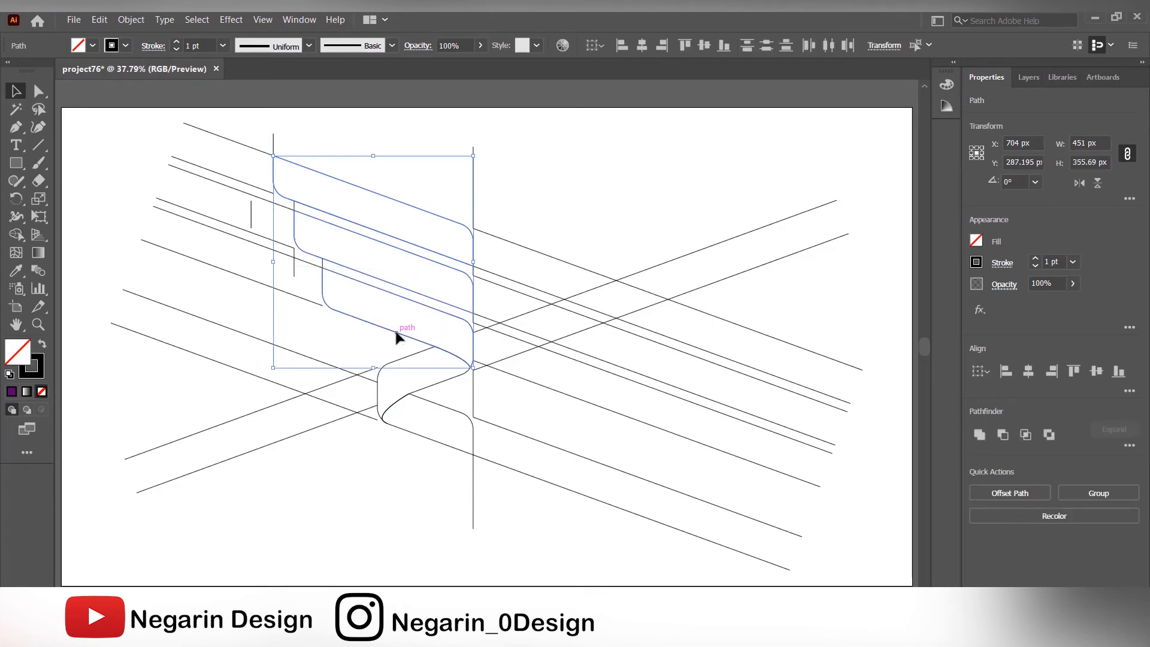
left_click(442, 388, "shift")
left_click(445, 444, "shift")
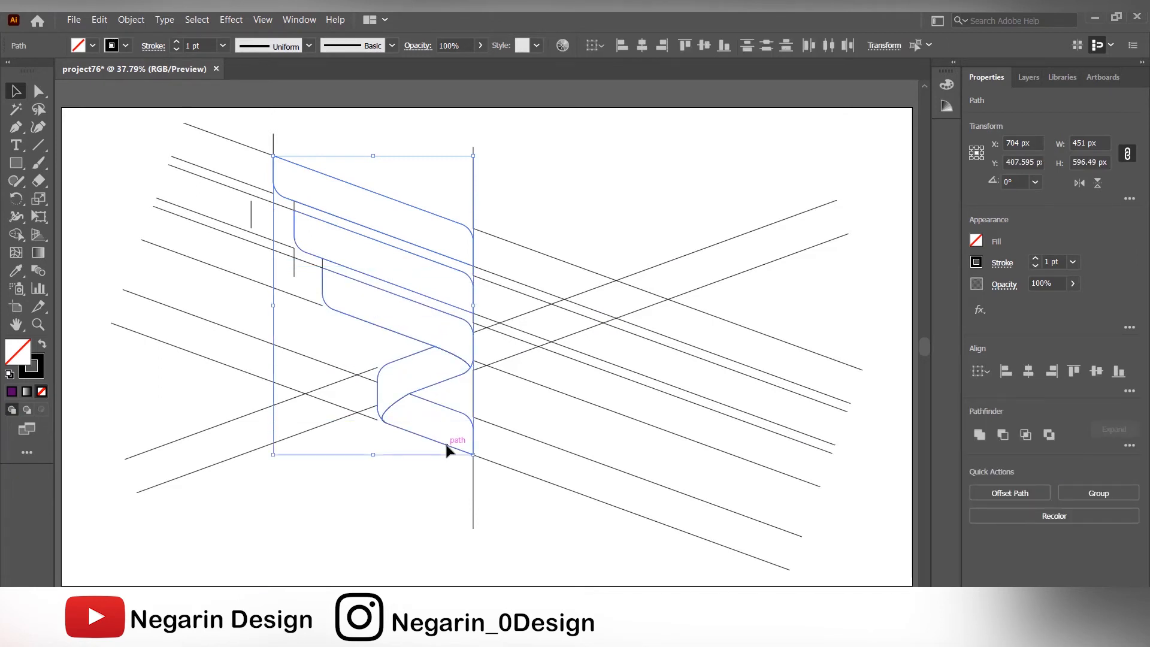
left_click(1093, 496)
Step: Move the ribbon group to the artboard's right side and delete all the leftover construction lines
left_click_drag(419, 203, 827, 190)
left_click_drag(547, 162, 174, 527)
key("Delete")
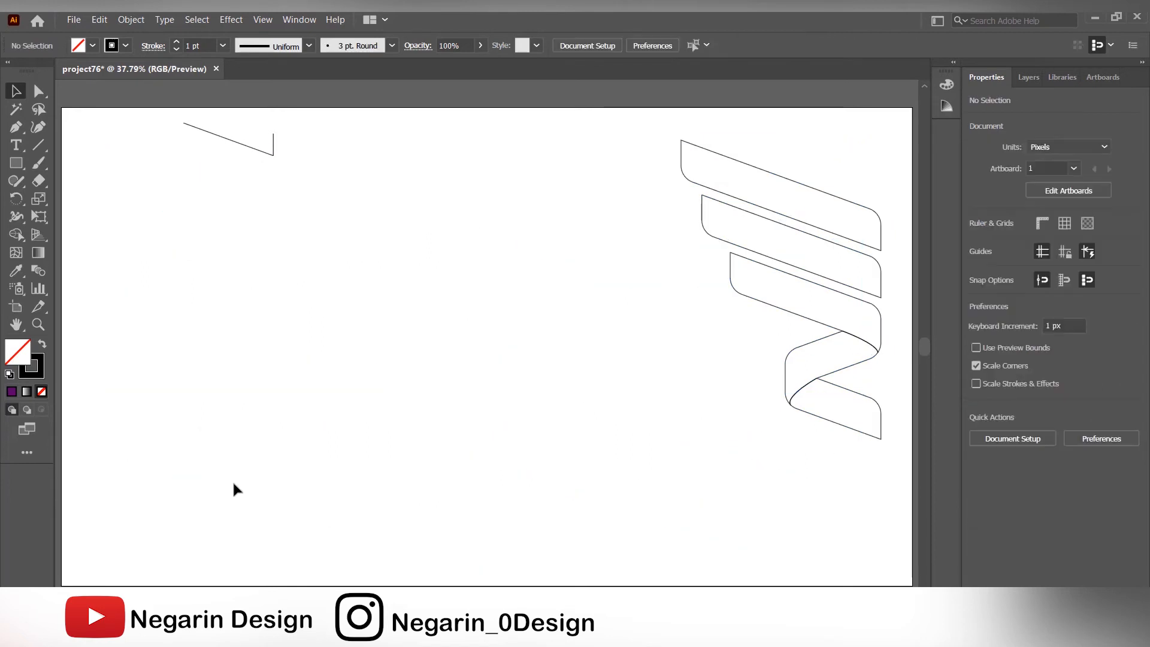
left_click_drag(310, 134, 199, 174)
key("Delete")
Step: Centre the ribbon group horizontally and vertically on the artboard and enlarge it proportionally to about 569 by 852 px
left_click_drag(868, 166, 668, 384)
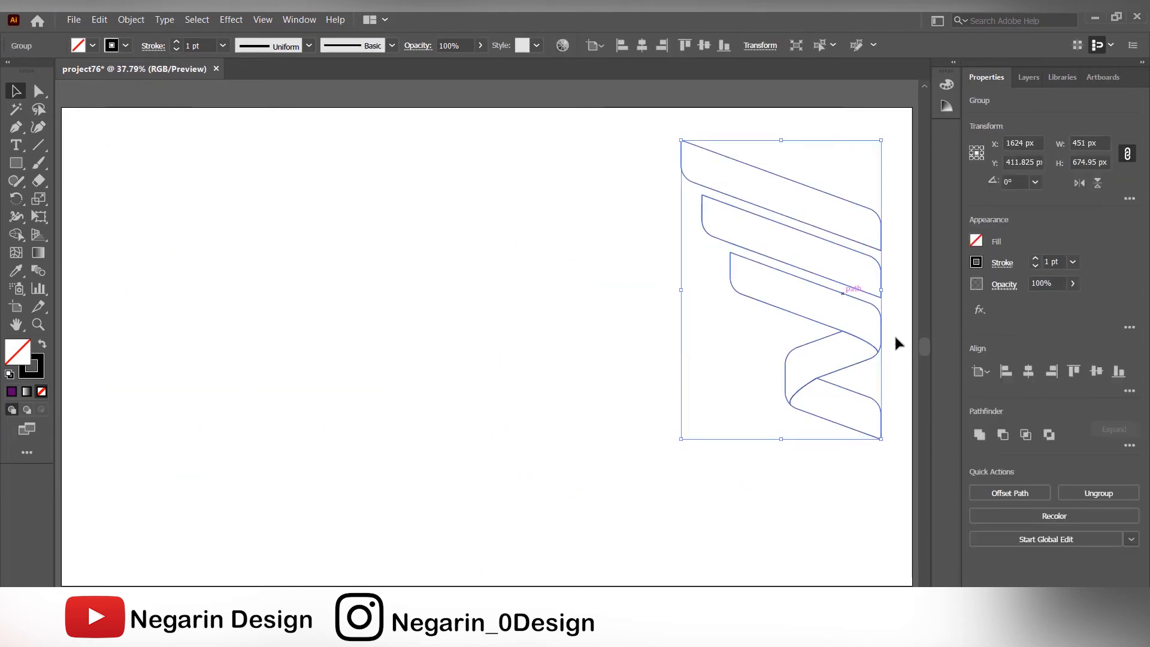
left_click(1028, 371)
left_click(1096, 370)
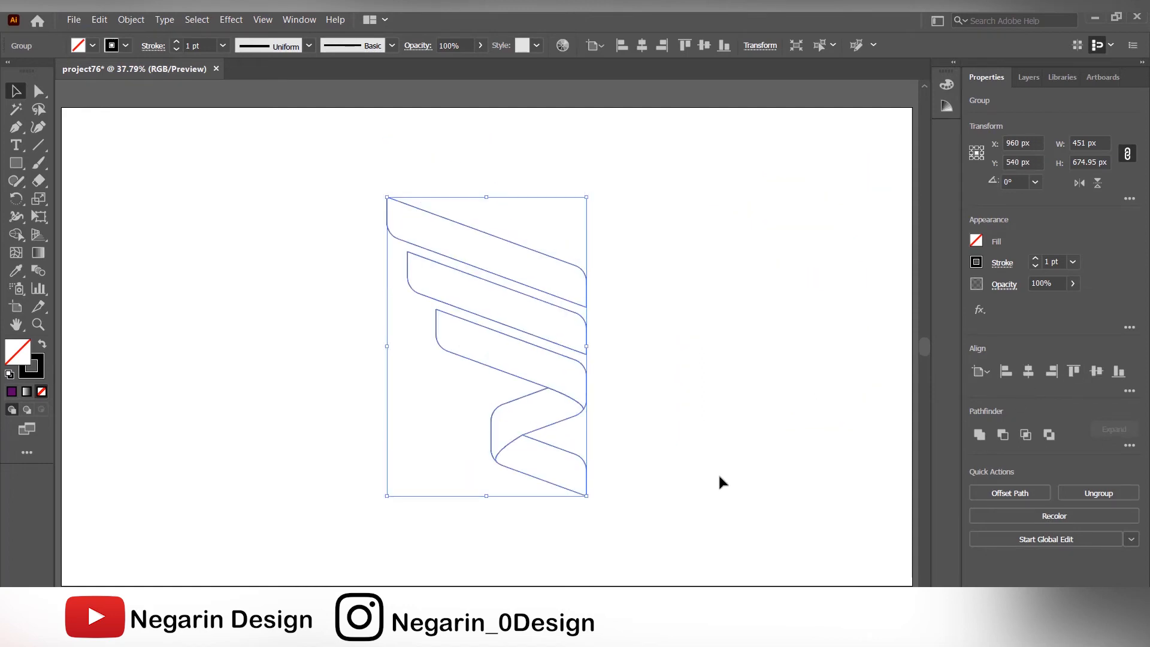
left_click_drag(586, 496, 635, 537)
left_click(229, 303)
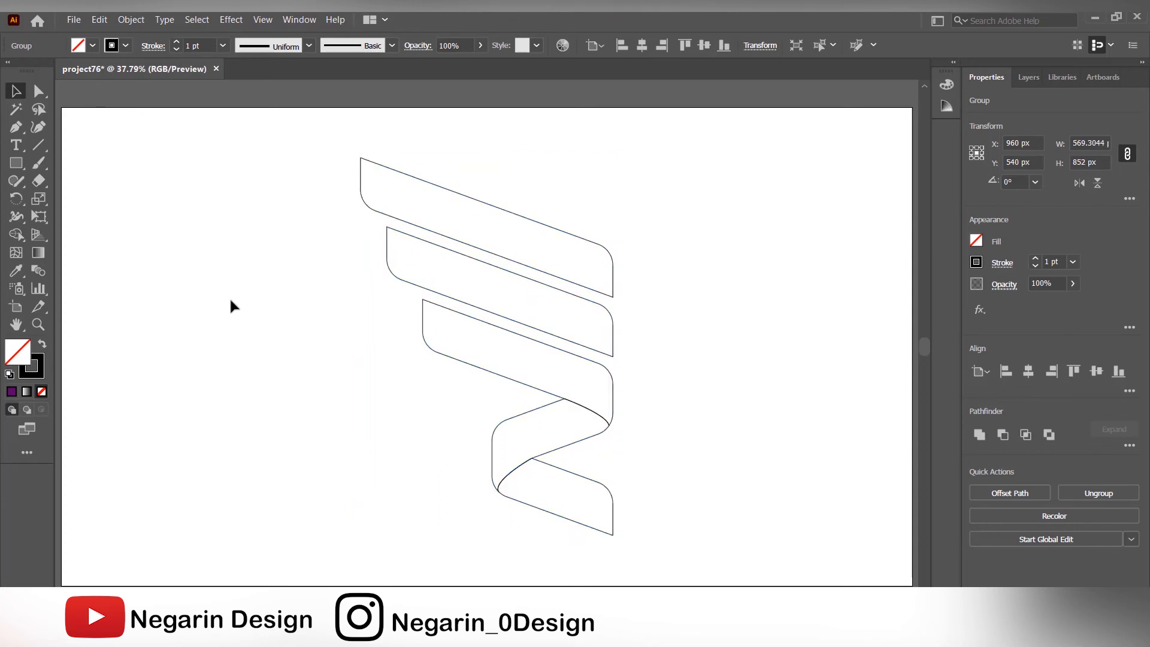
Step: Ungroup the ribbon shapes so each piece can be edited separately
left_click(545, 225)
key("ctrl+h")
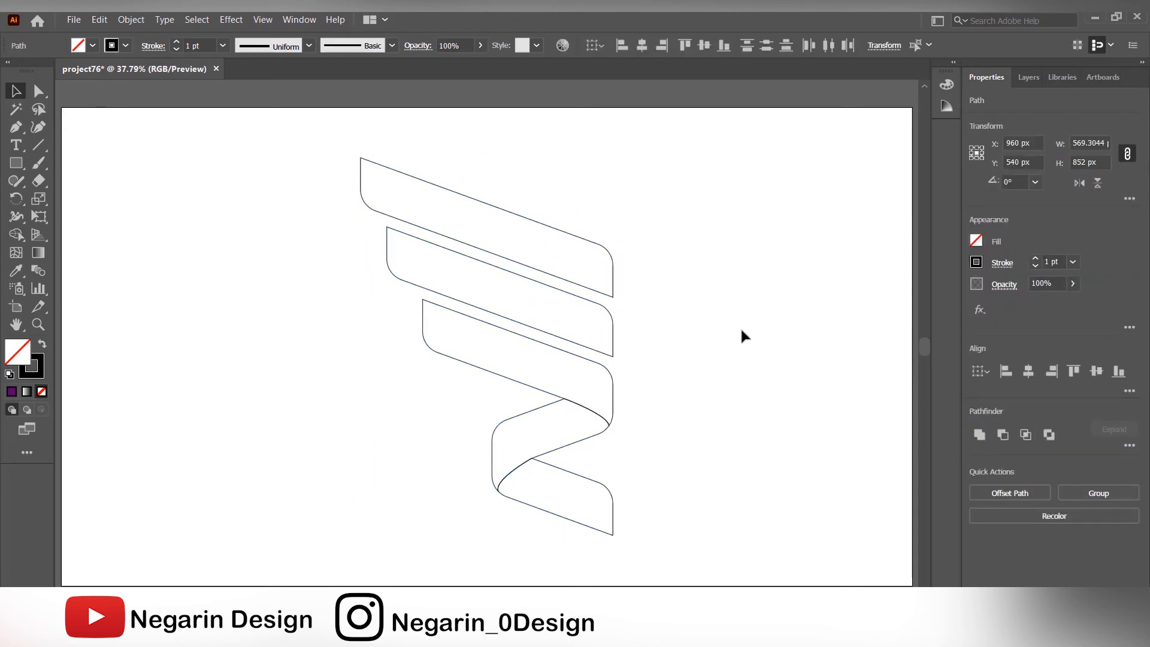
left_click(740, 326)
Step: Fill the top stripe with a linear gradient and set its starting color stop to cyan
left_click(454, 192)
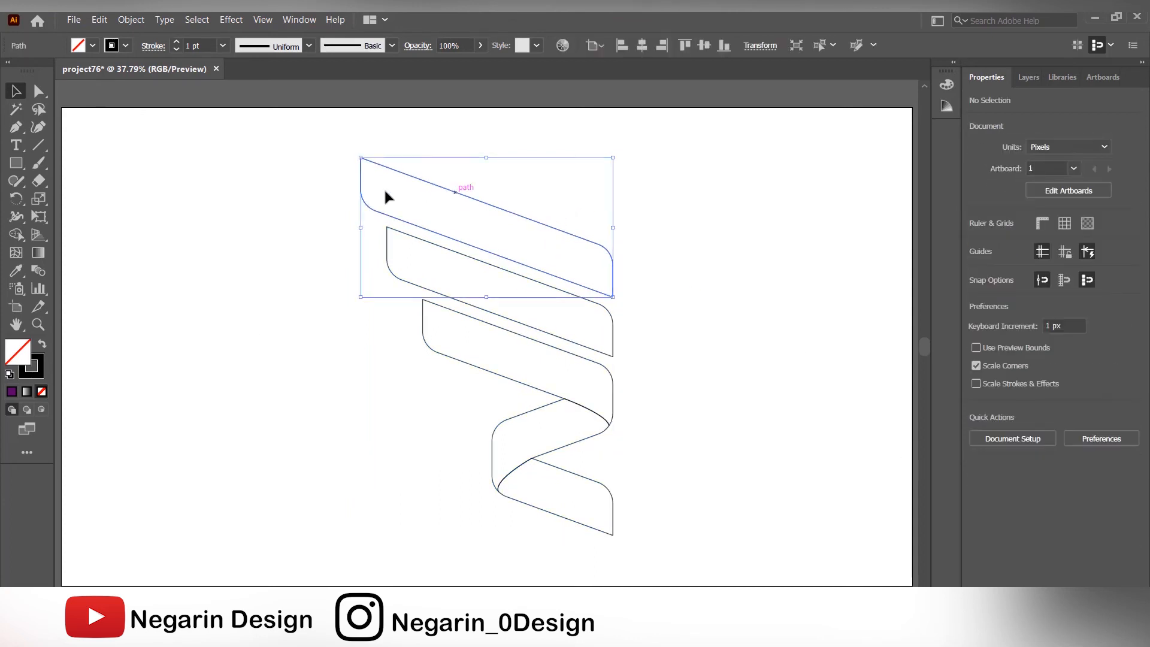
double_click(39, 253)
left_click(724, 213)
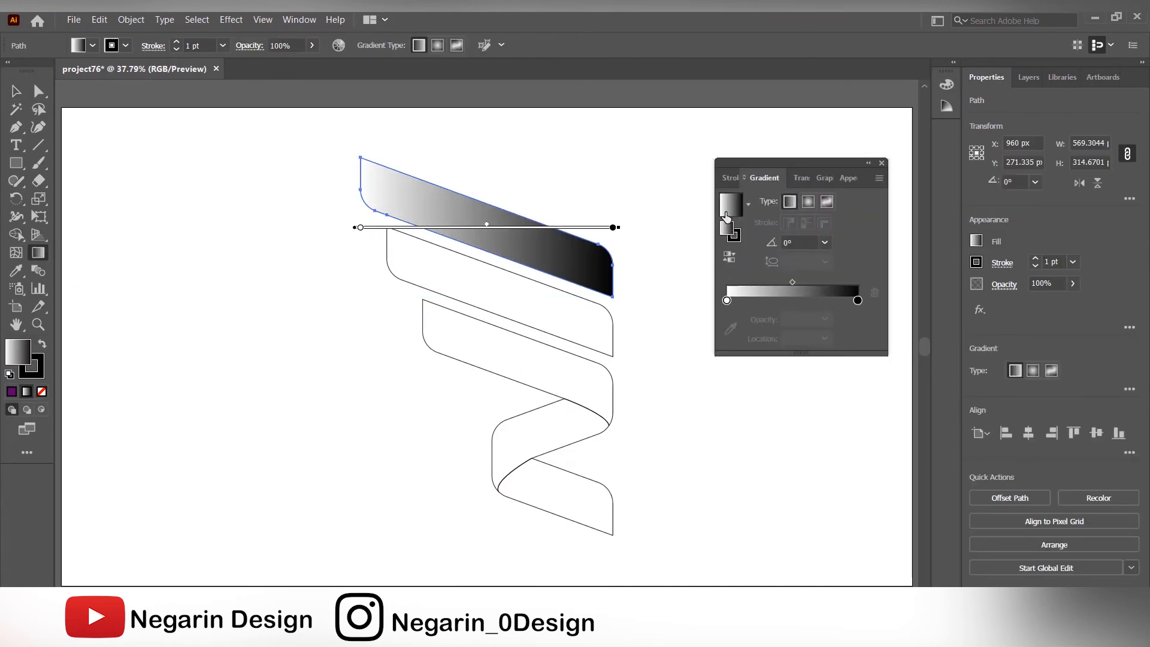
left_click(726, 300)
double_click(725, 300)
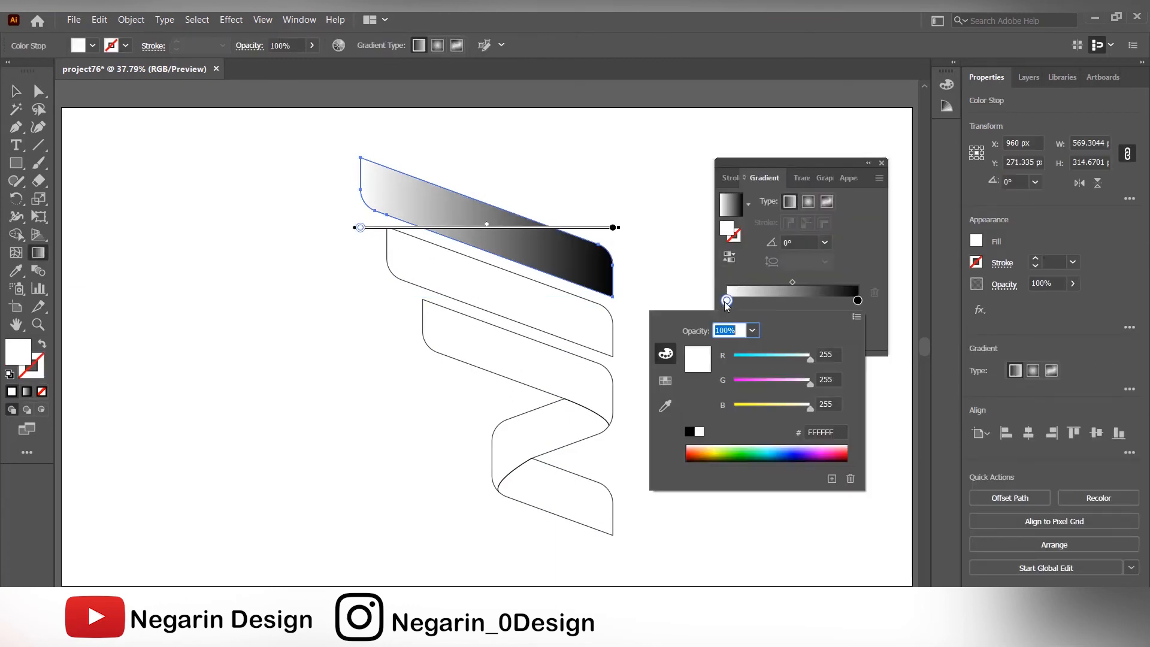
left_click(665, 382)
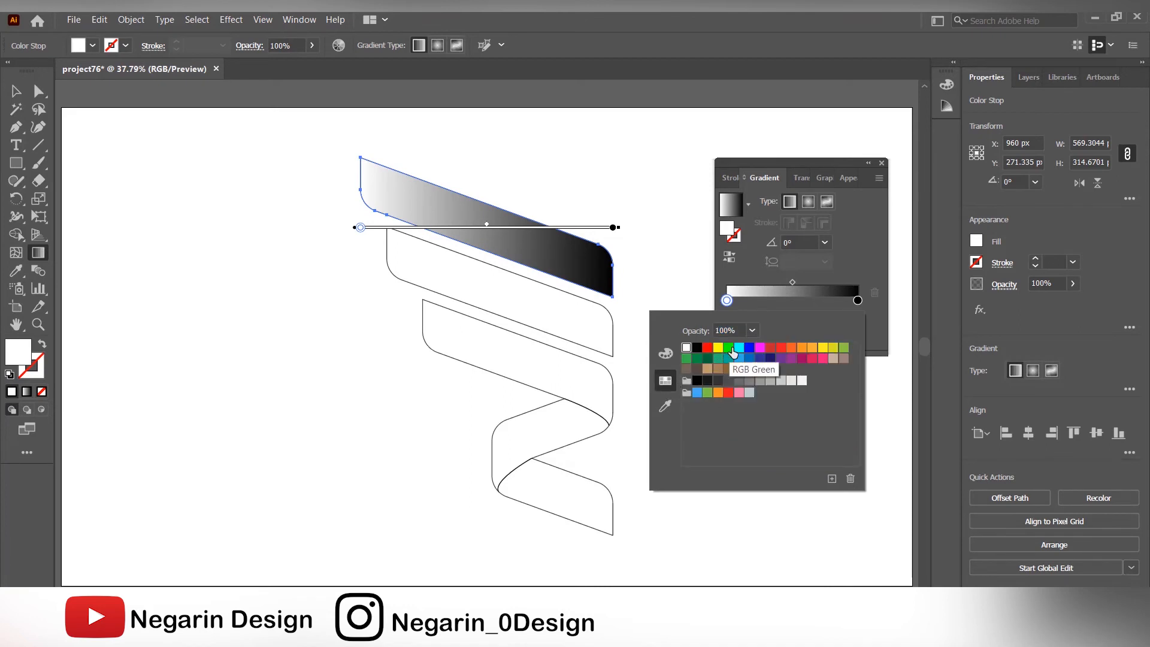
left_click(739, 348)
Step: Set the top stripe gradient's end stop to dark blue and shift the midpoint to about 59%
left_click(857, 301)
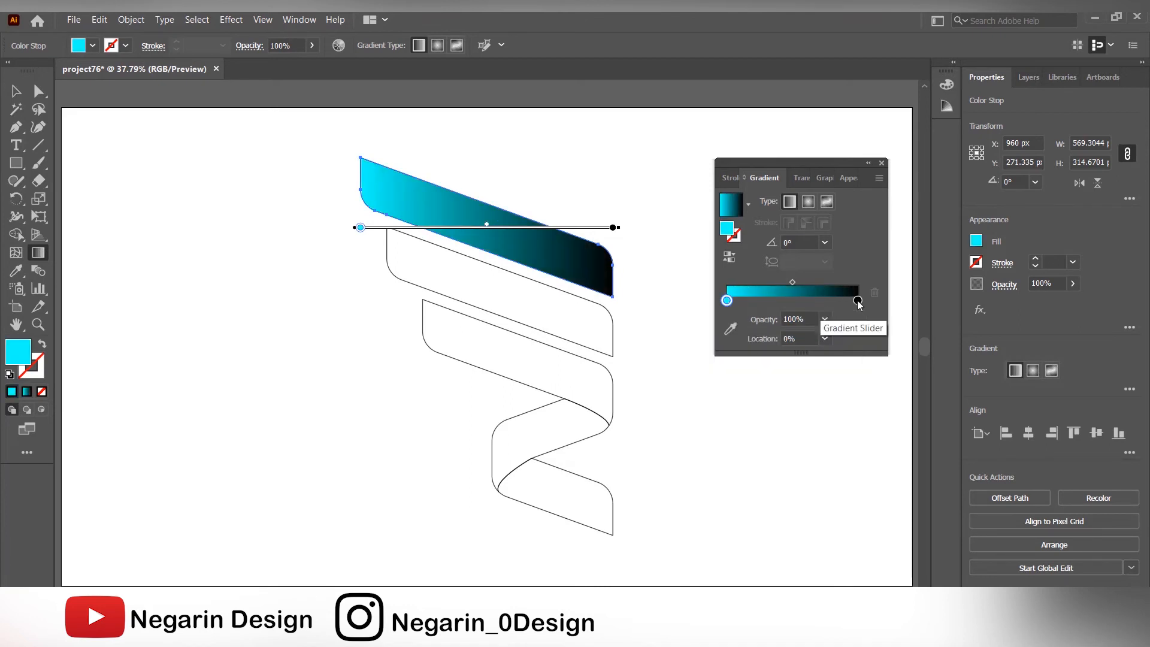
double_click(857, 301)
left_click(760, 360)
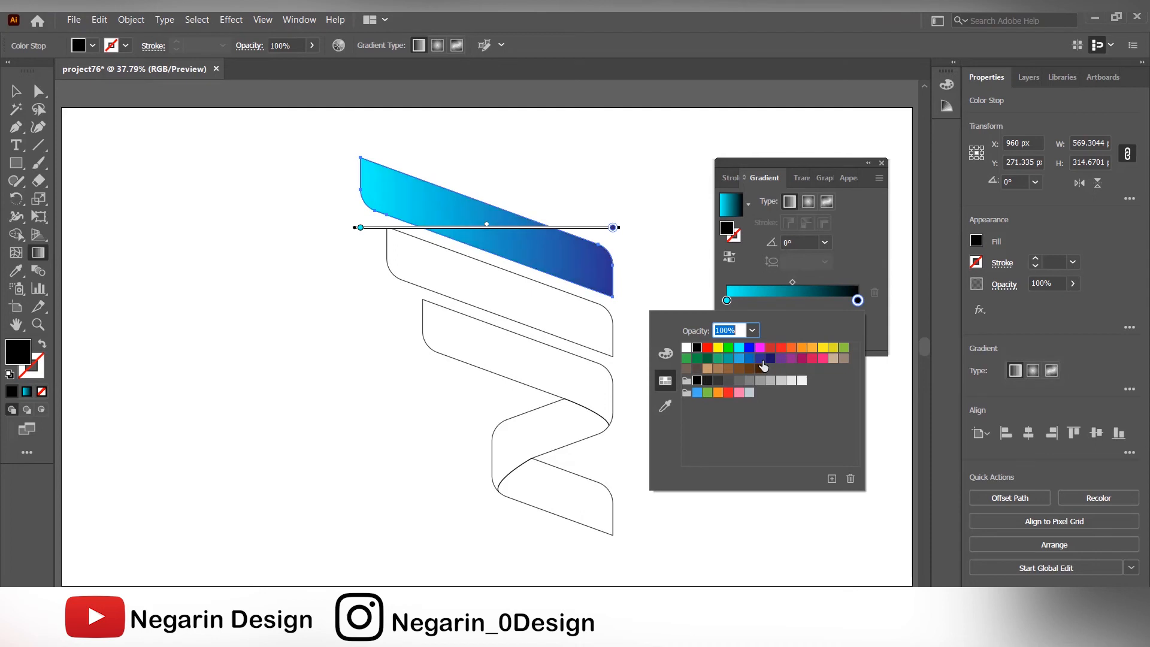
left_click(847, 262)
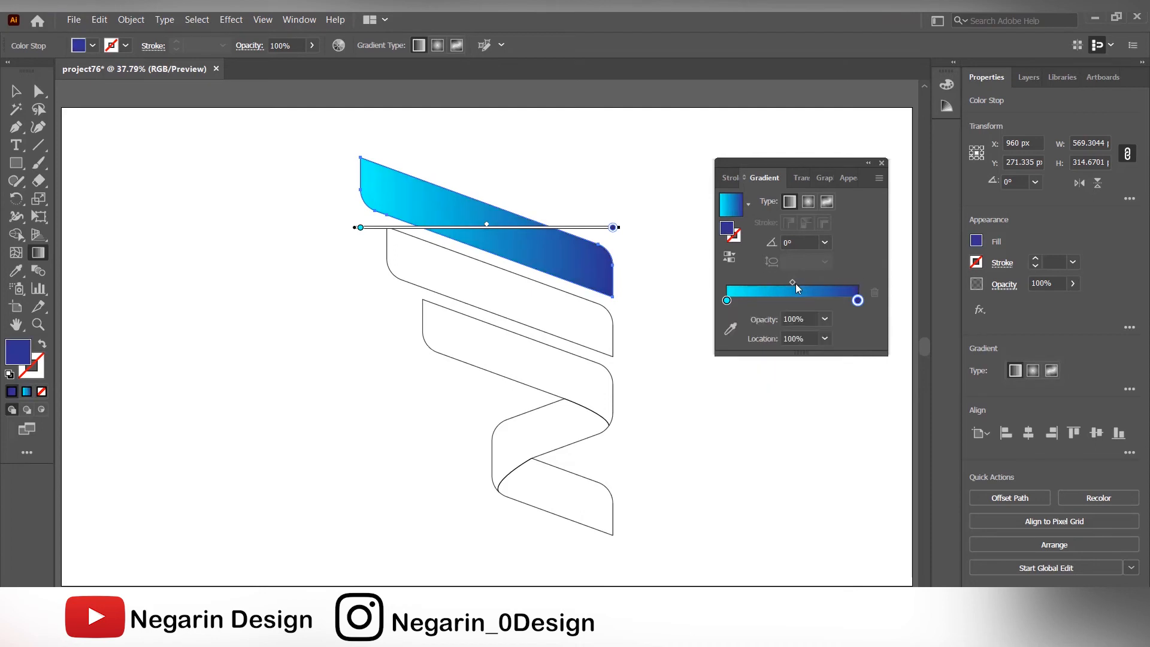
left_click_drag(792, 283, 804, 283)
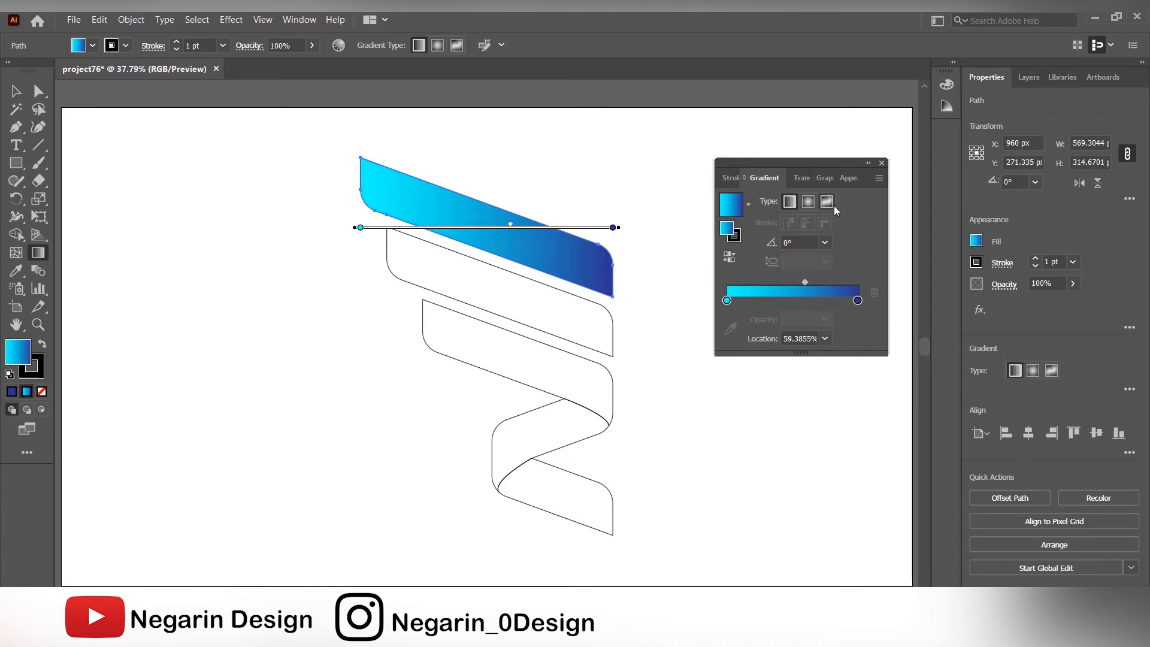
left_click(881, 163)
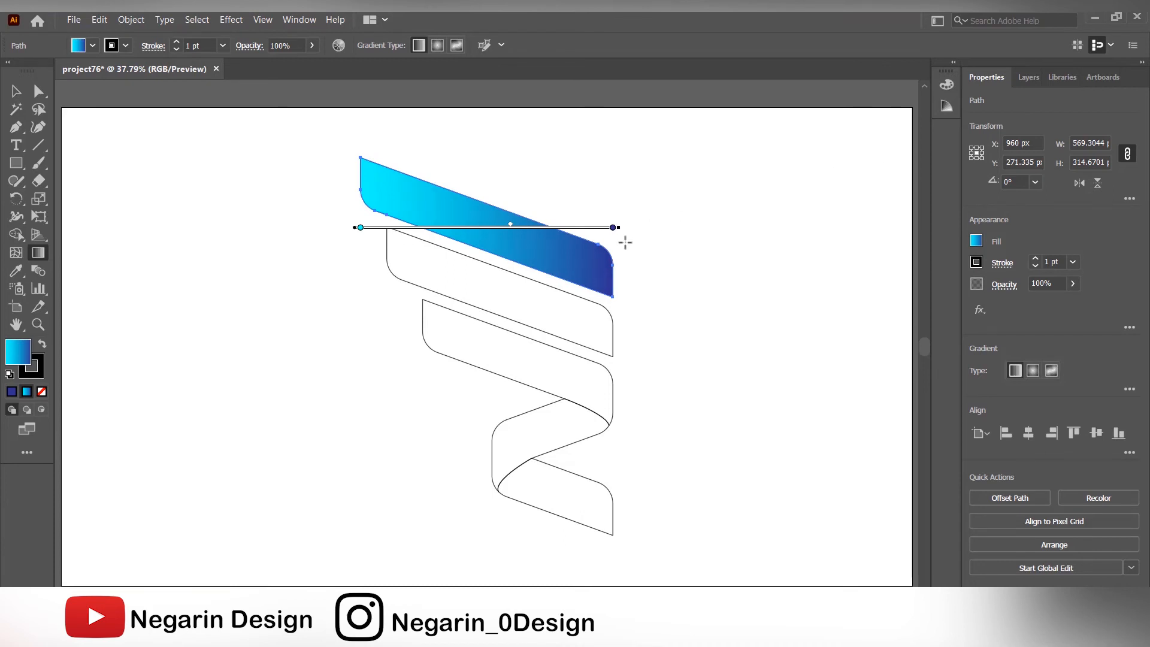
key("v")
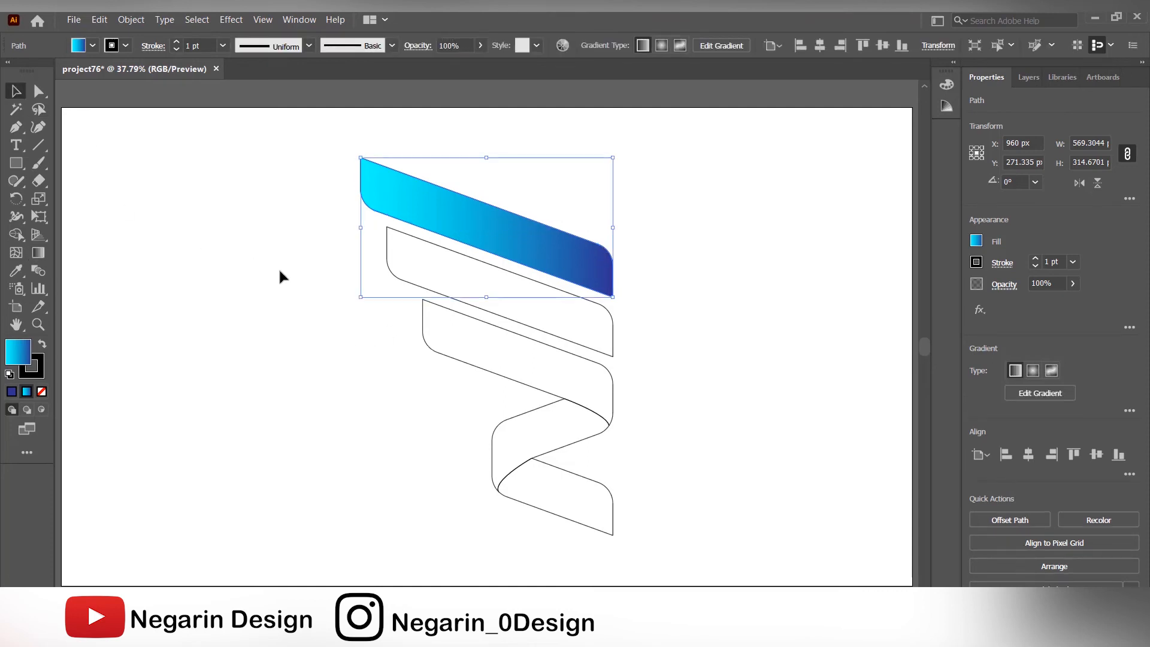
Step: Fill the third stripe with the cyan linear gradient and set its end stop to blue R=0 G=113 B=188
left_click(422, 325)
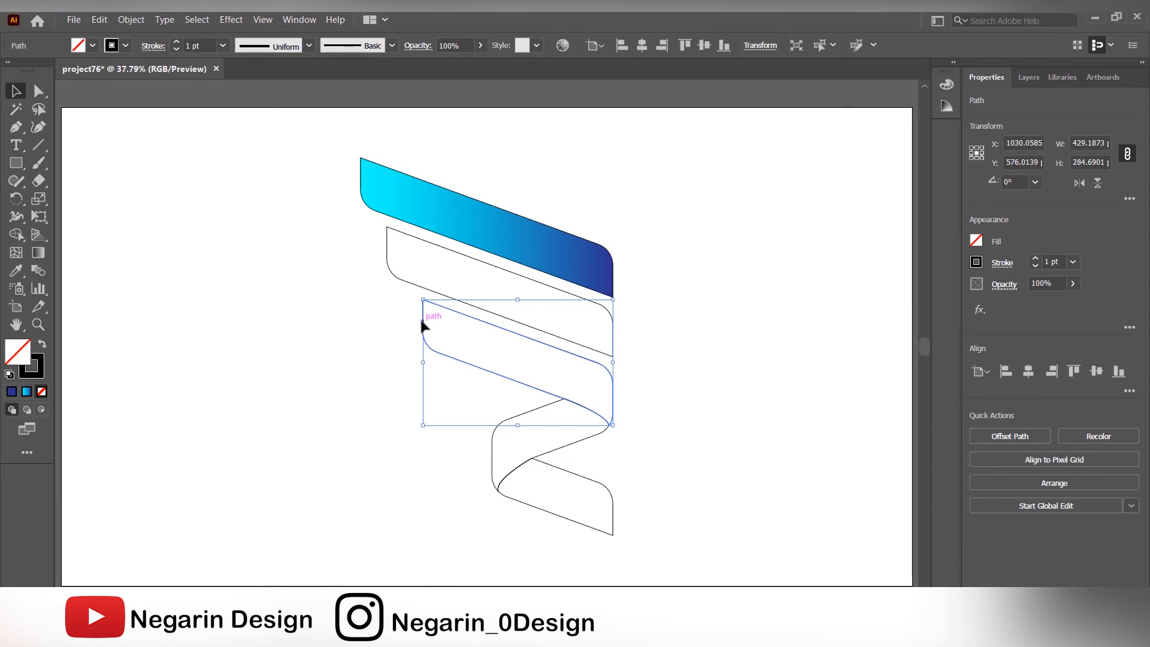
double_click(38, 252)
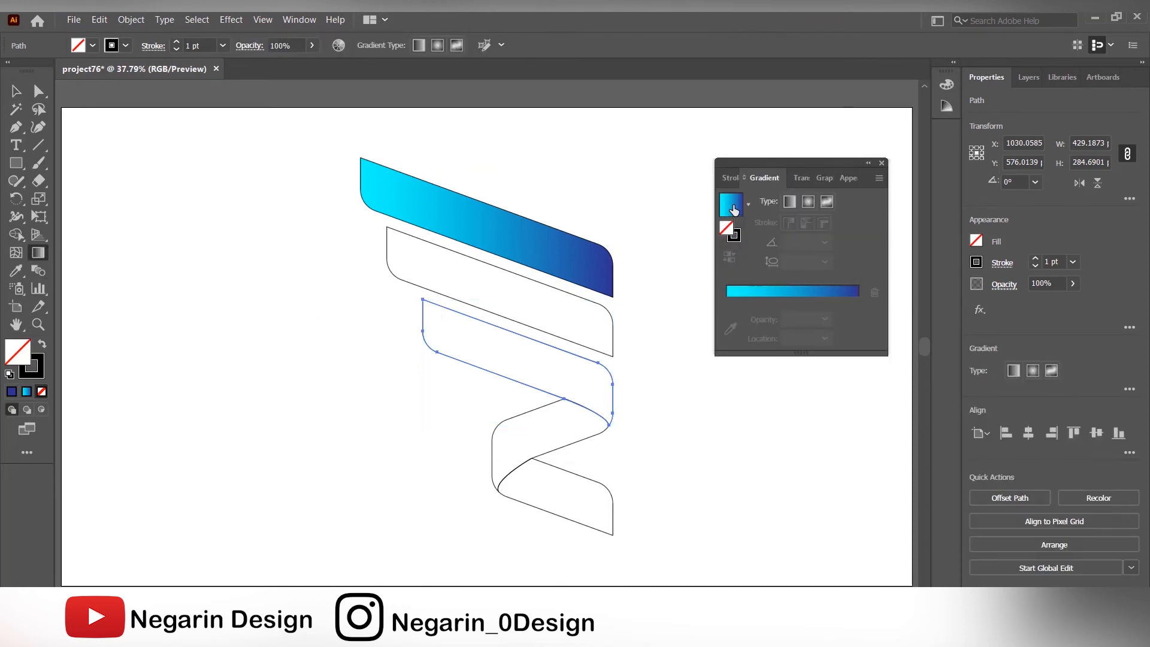
left_click(733, 209)
left_click(857, 300)
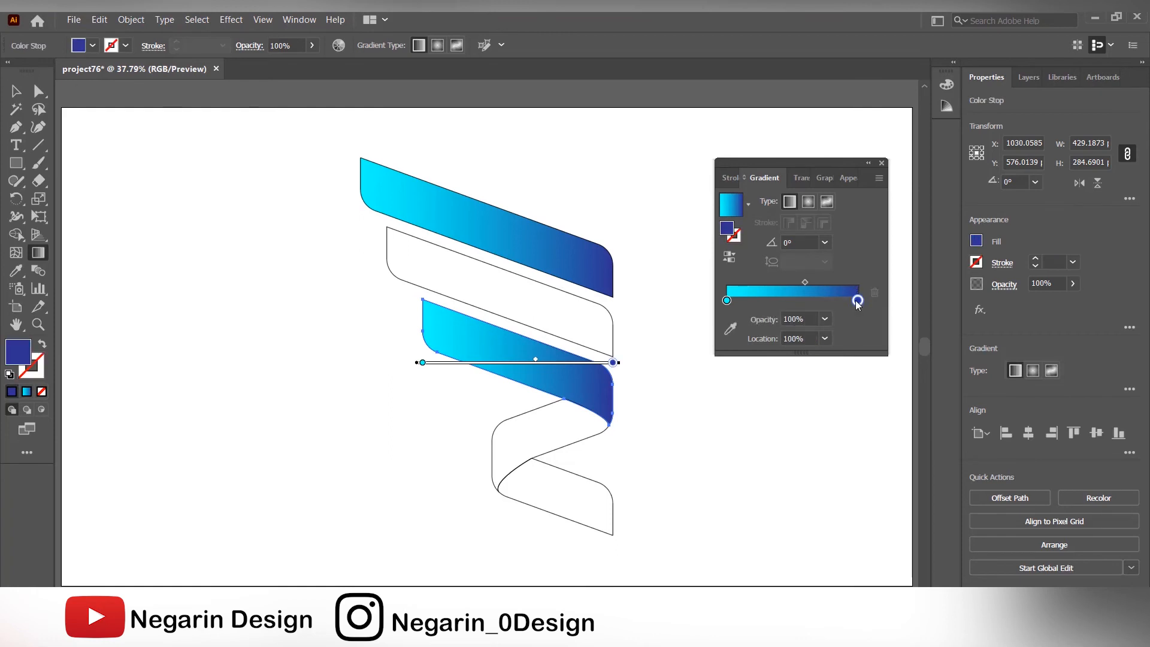
double_click(857, 301)
left_click(750, 359)
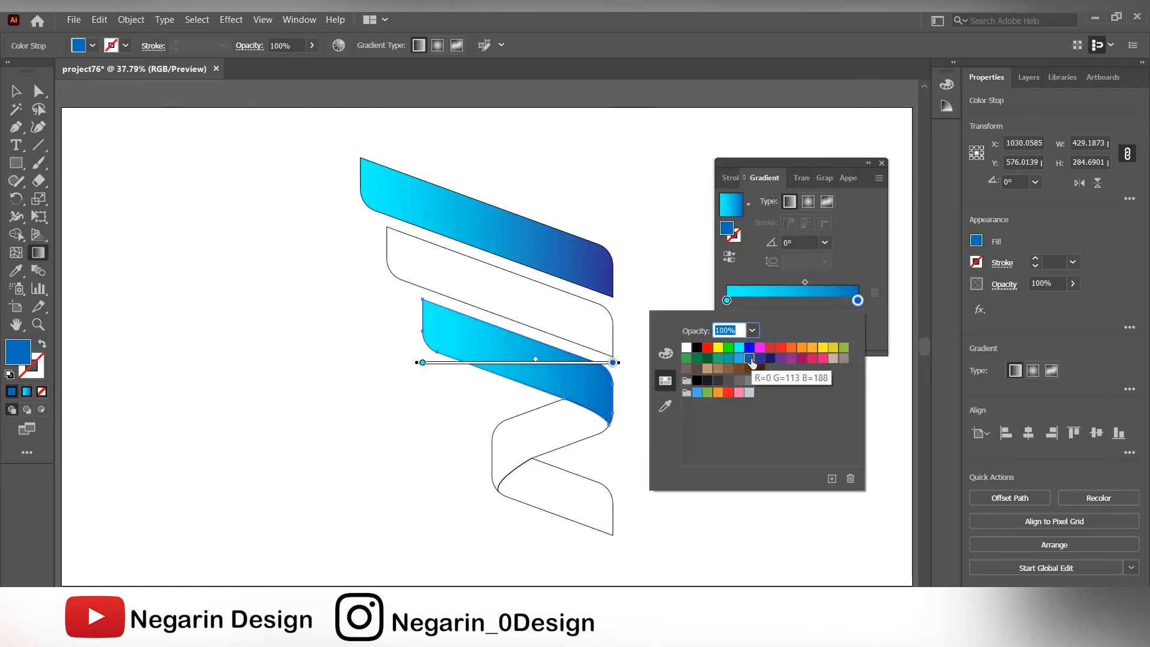
left_click(882, 162)
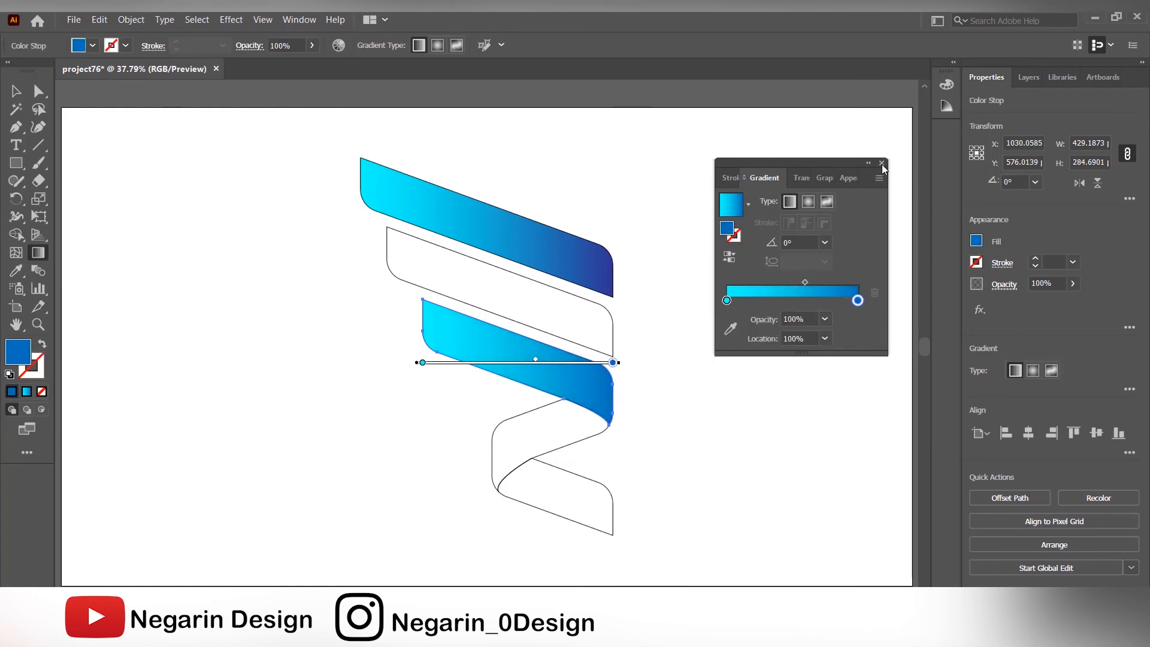
left_click(16, 90)
left_click(451, 399)
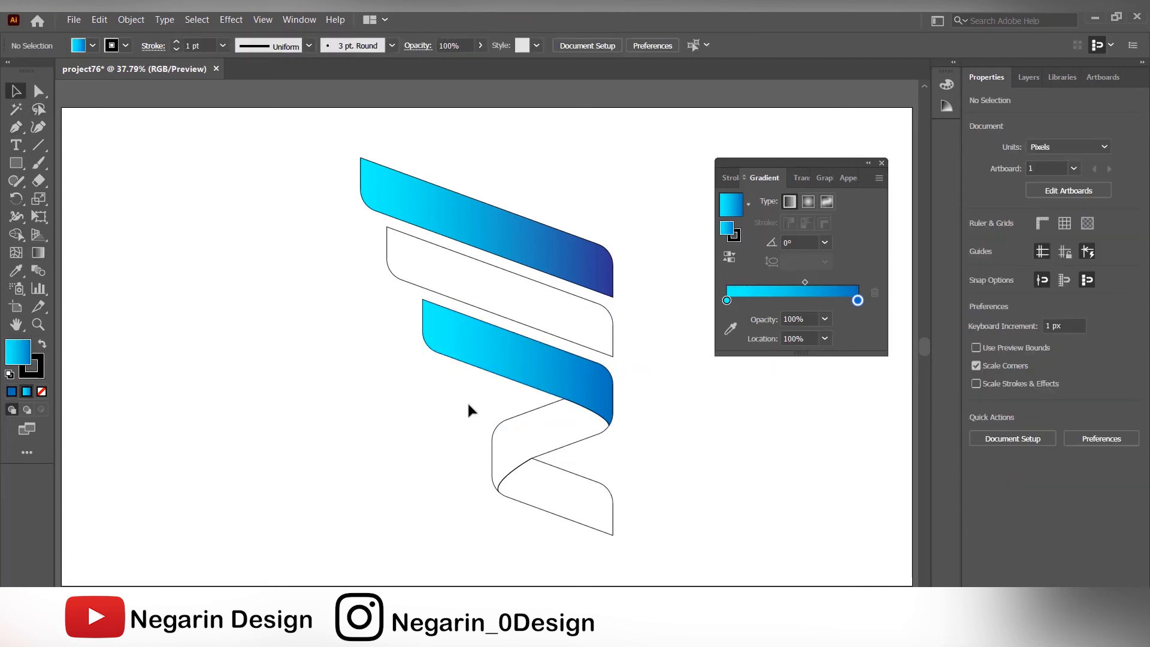
Step: Apply the linear gradient to the folded connecting piece below the third stripe and set its end stop to dark blue
left_click(513, 421)
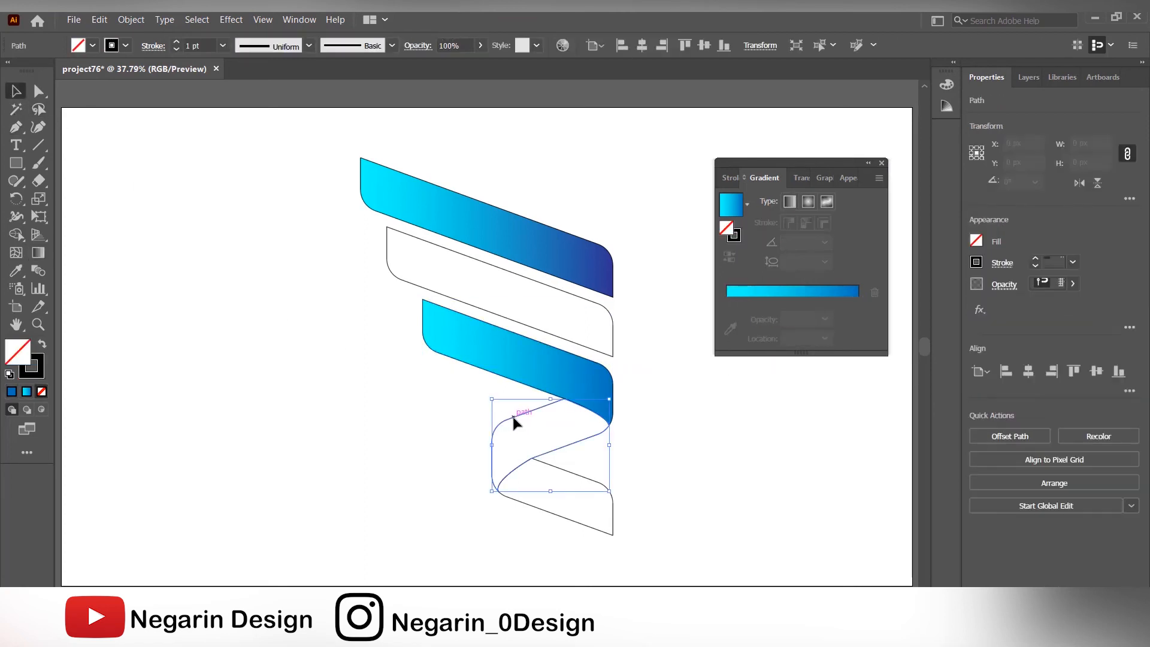
left_click(730, 204)
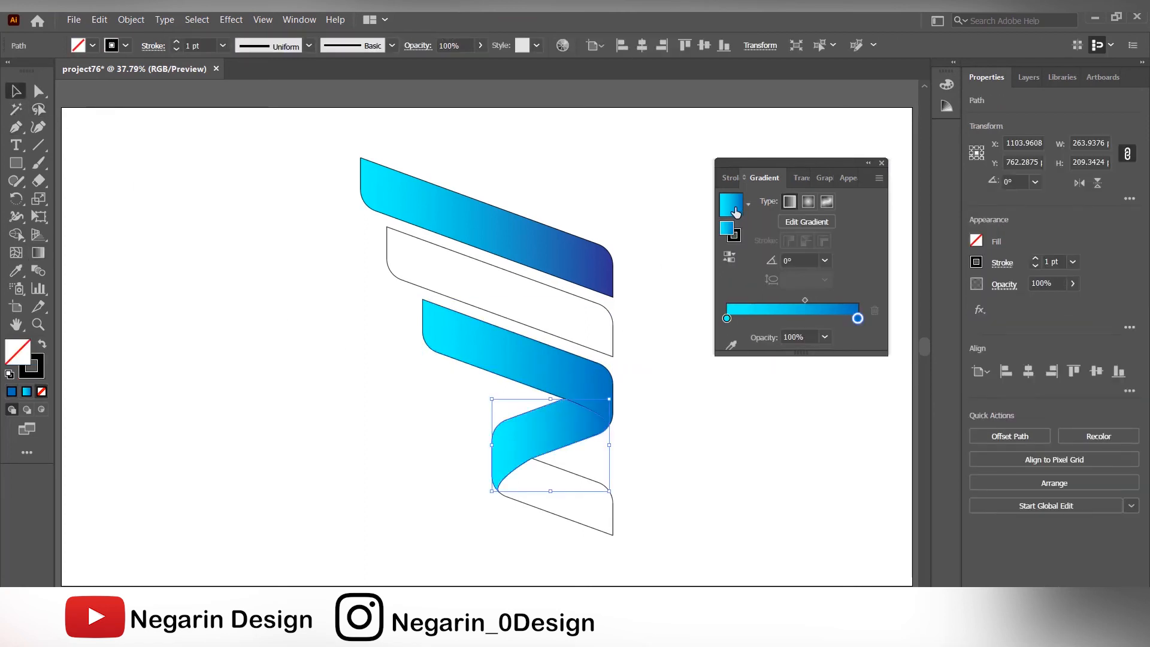
double_click(857, 317)
left_click(760, 377)
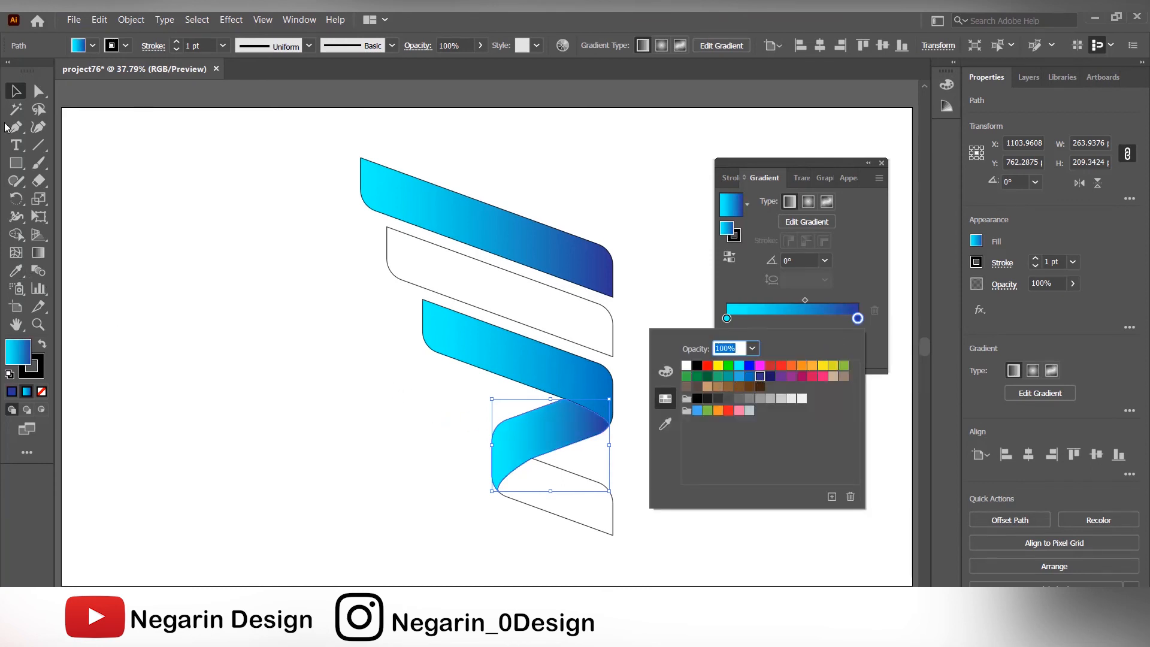
left_click(13, 91)
left_click(260, 388)
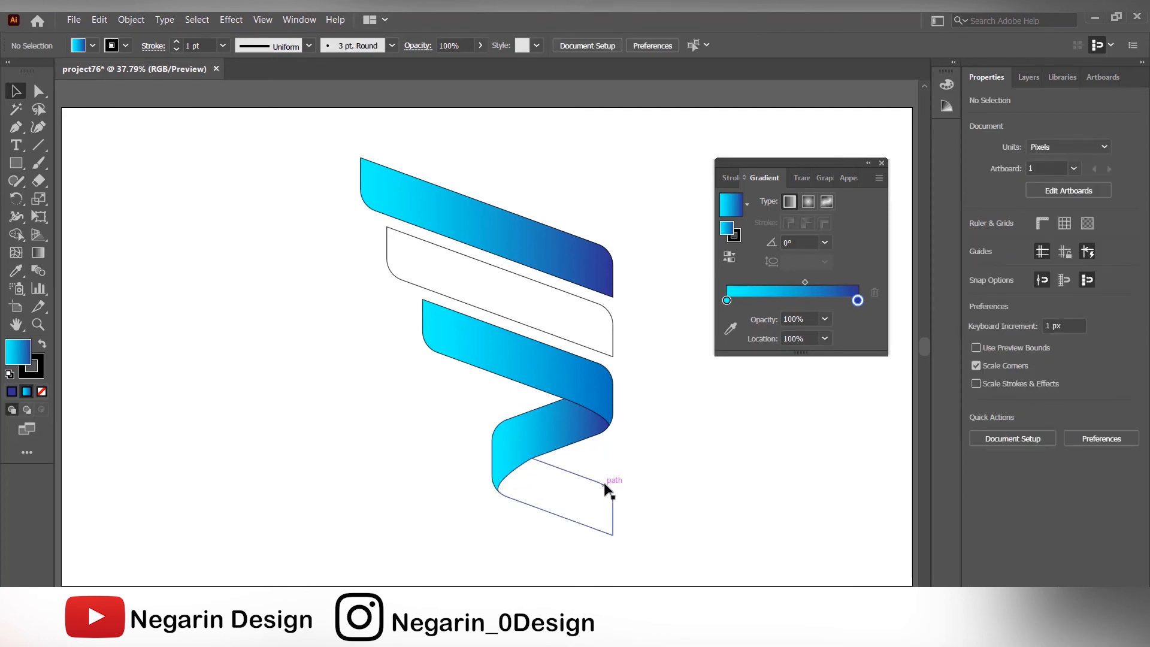
Step: Fill the lowest ribbon piece with the cyan-to-dark-blue gradient and reverse its direction so dark blue starts at the fold
left_click(604, 487)
left_click(732, 231)
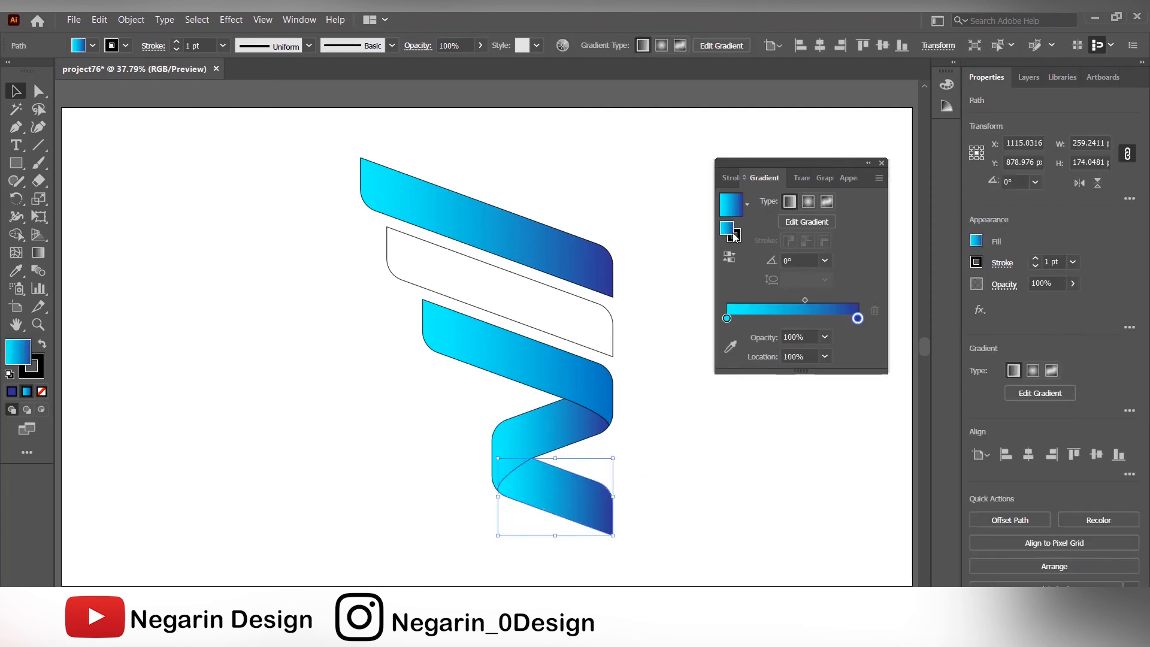
left_click(727, 258)
left_click(307, 387)
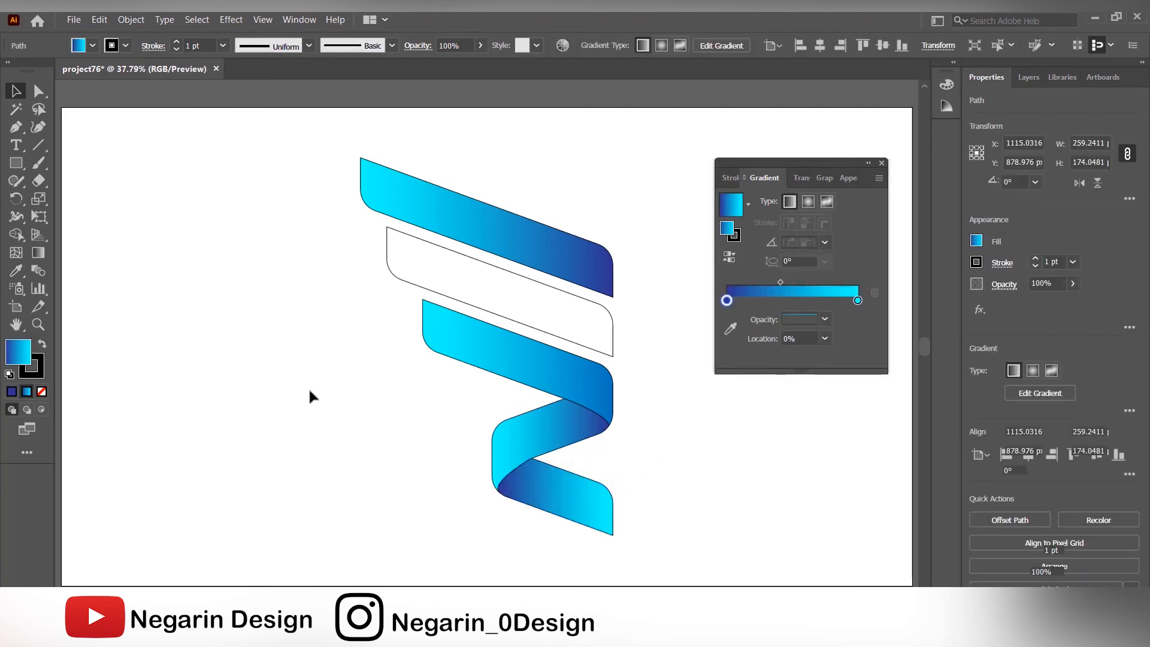
Step: Fill the second stripe with the linear gradient, set its starting stop to pink, and shift the midpoint to about 60%
left_click(385, 246)
left_click(727, 219)
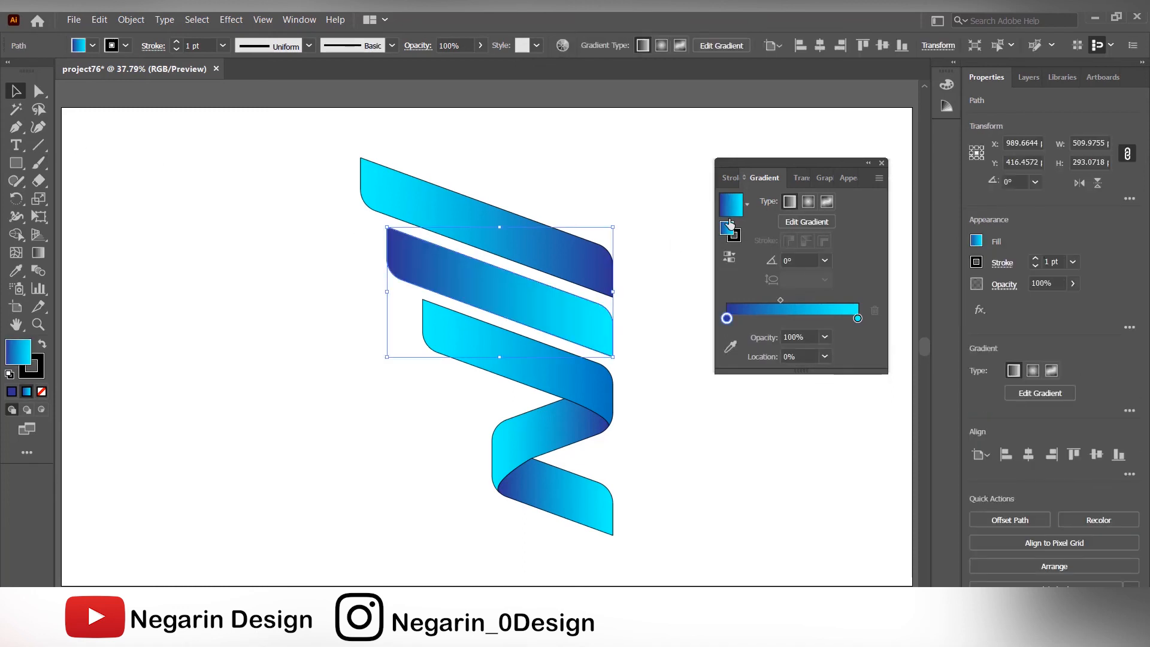
double_click(727, 318)
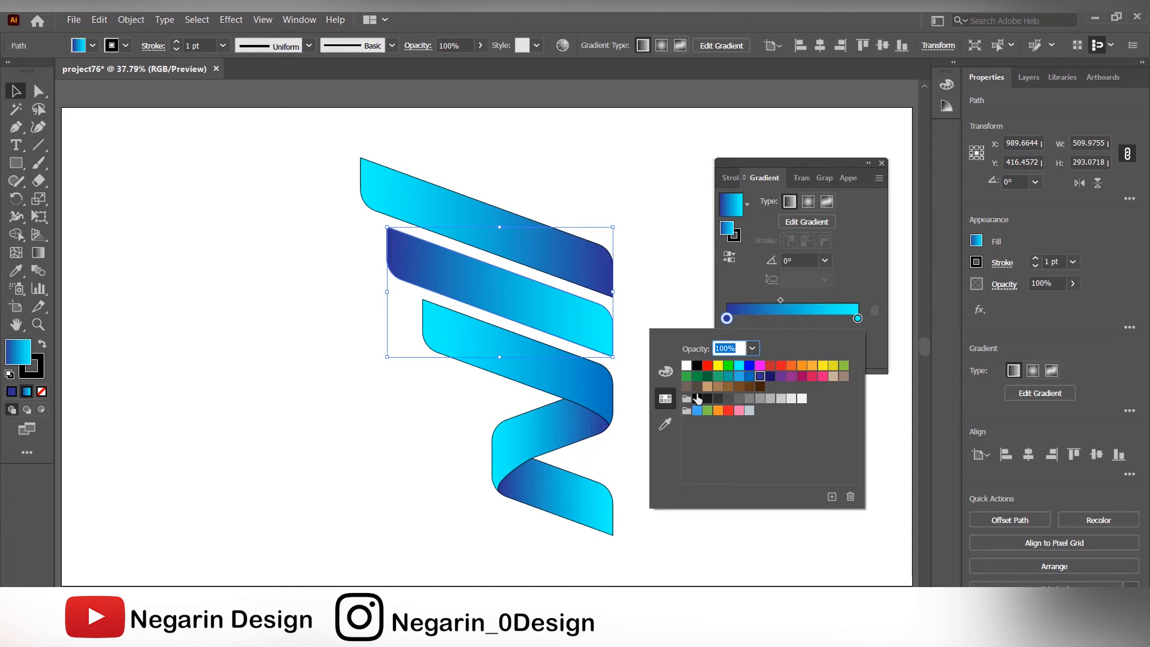
left_click(822, 376)
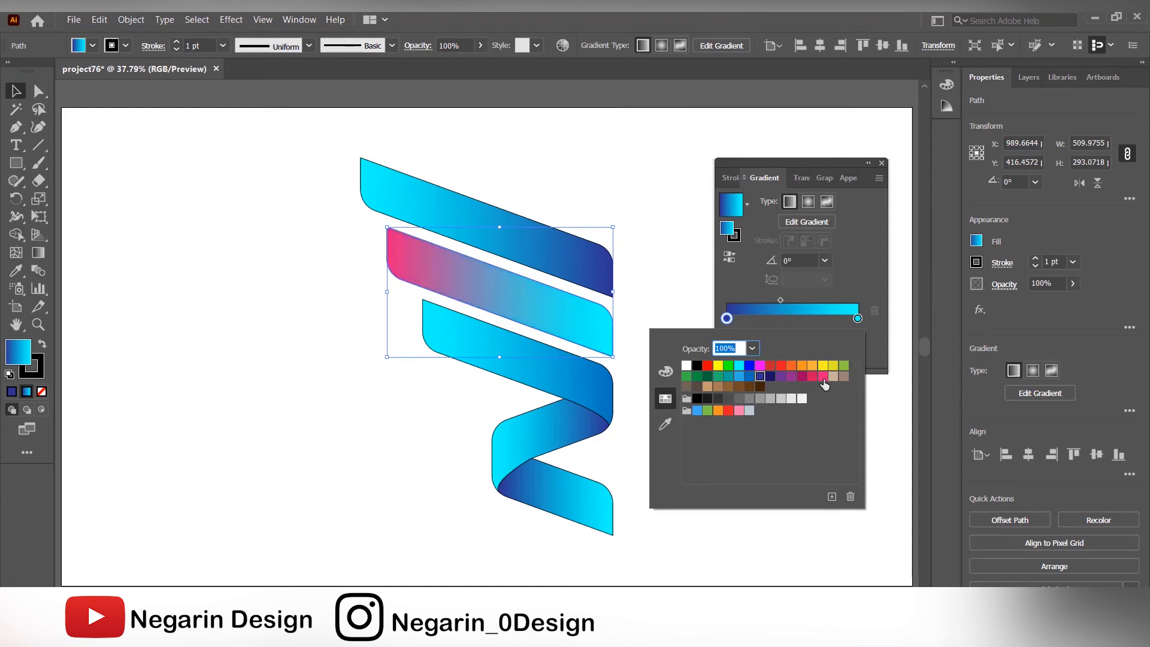
key("Return")
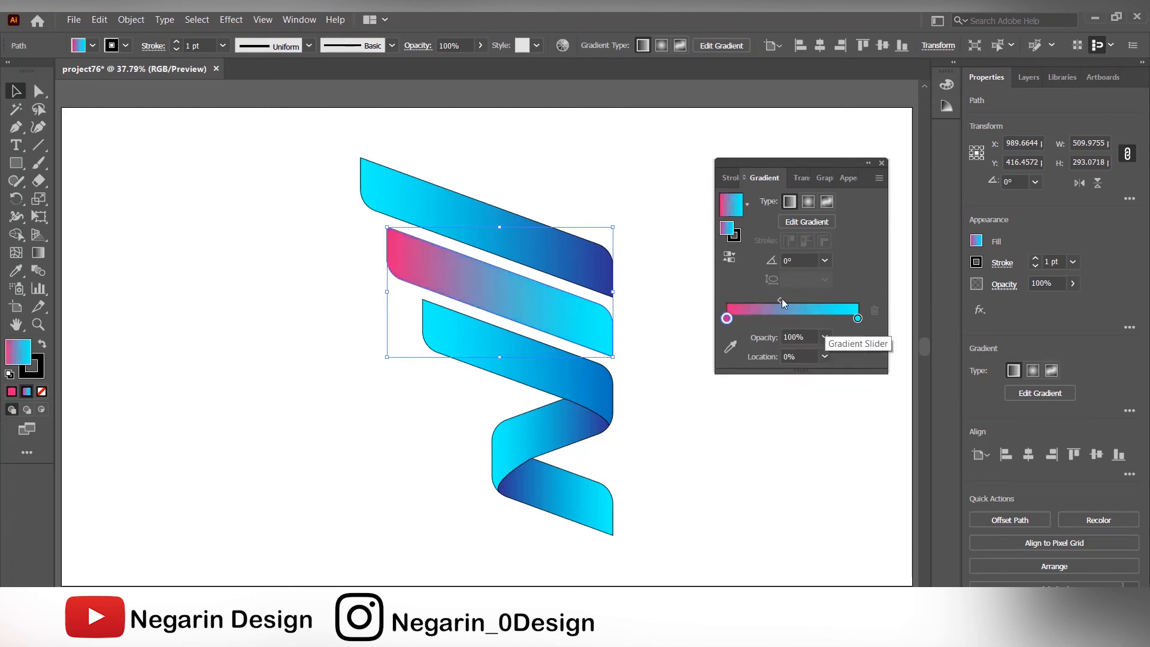
left_click(729, 256)
mouse_move(806, 301)
left_mouse_down()
mouse_move(777, 302)
mouse_move(806, 300)
left_mouse_up()
left_click(728, 258)
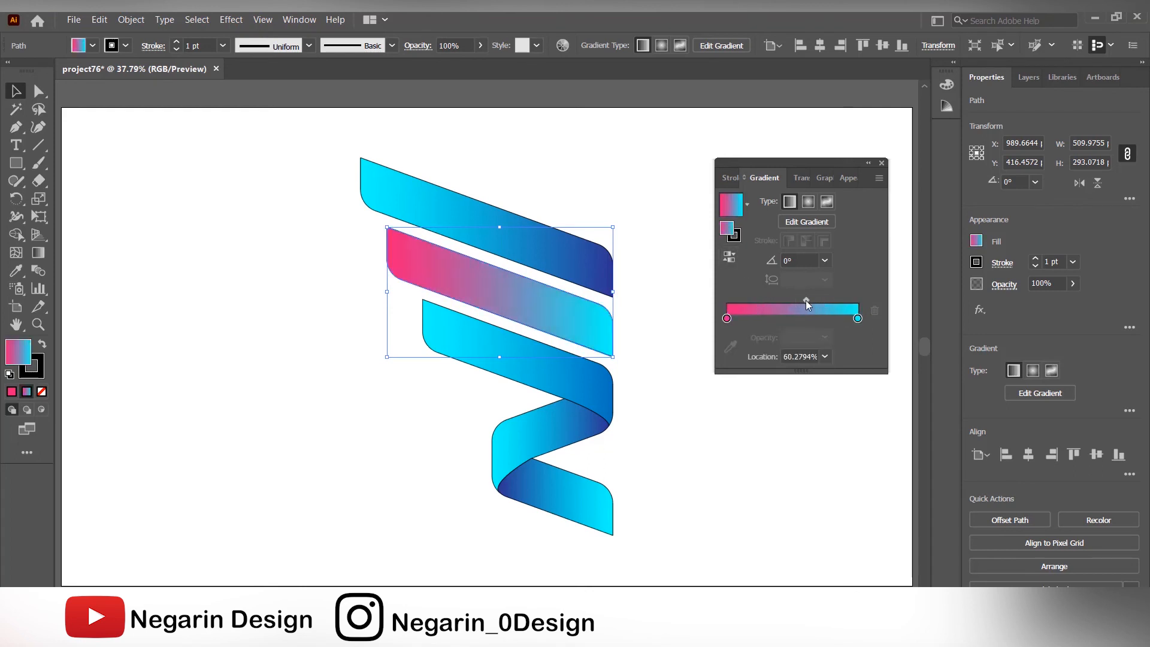
Step: Set the second stripe gradient's end stop to purple and darken it to about R 82, G 23, B 121
left_click(857, 318)
double_click(857, 317)
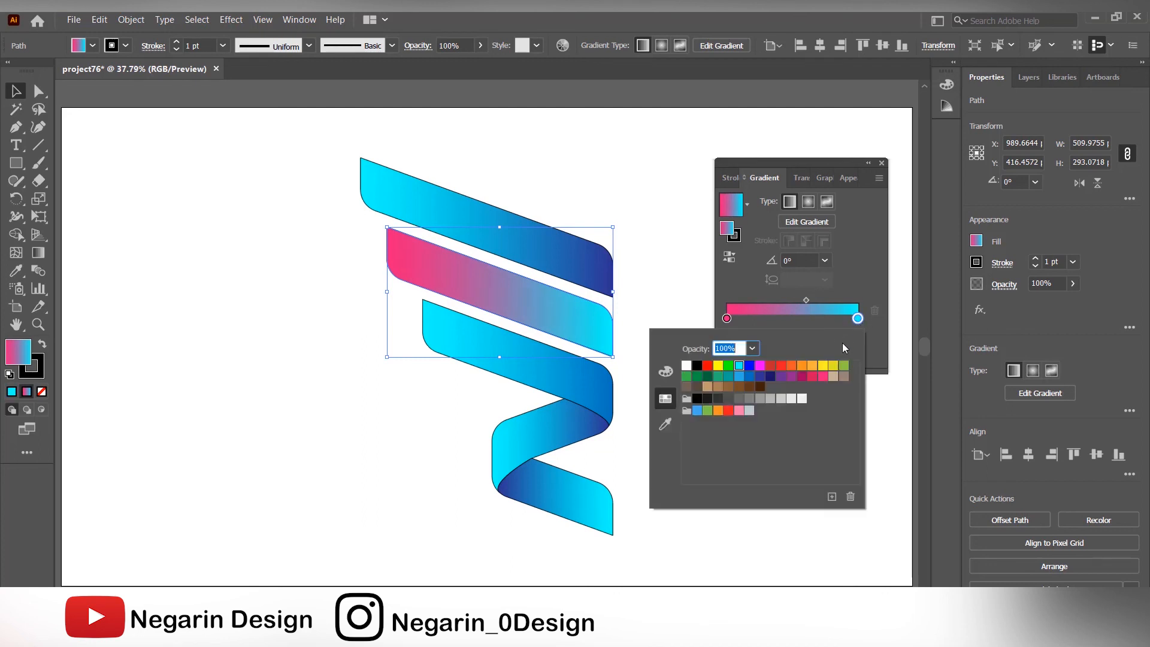
left_click(780, 377)
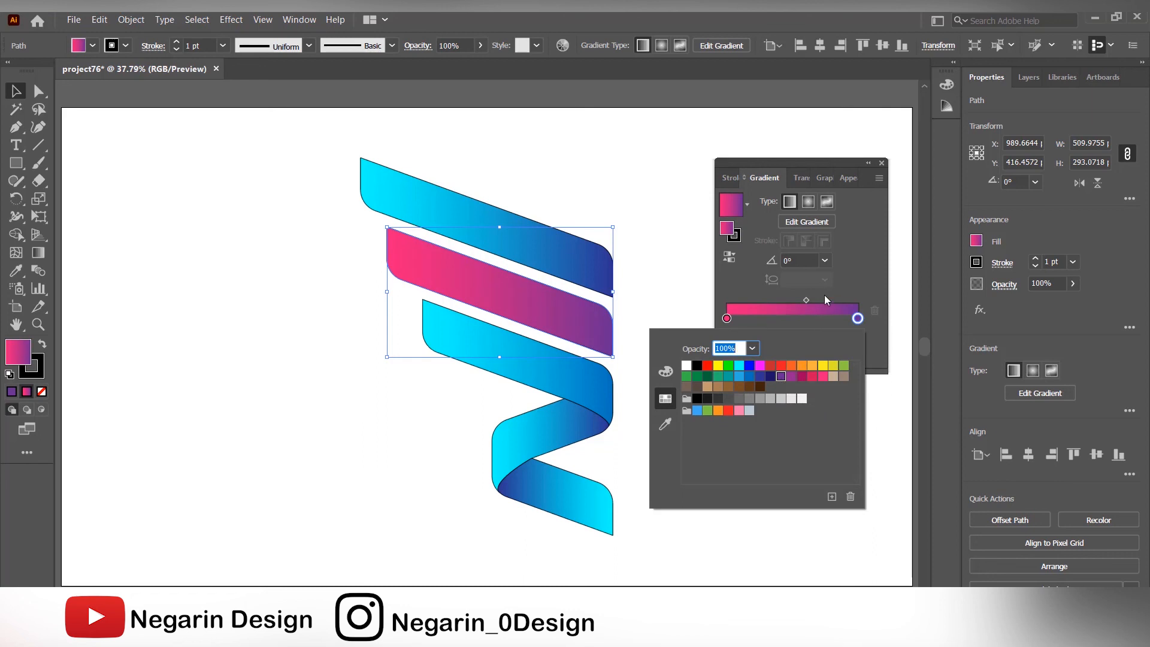
left_click(672, 374)
left_click_drag(764, 376, 770, 429)
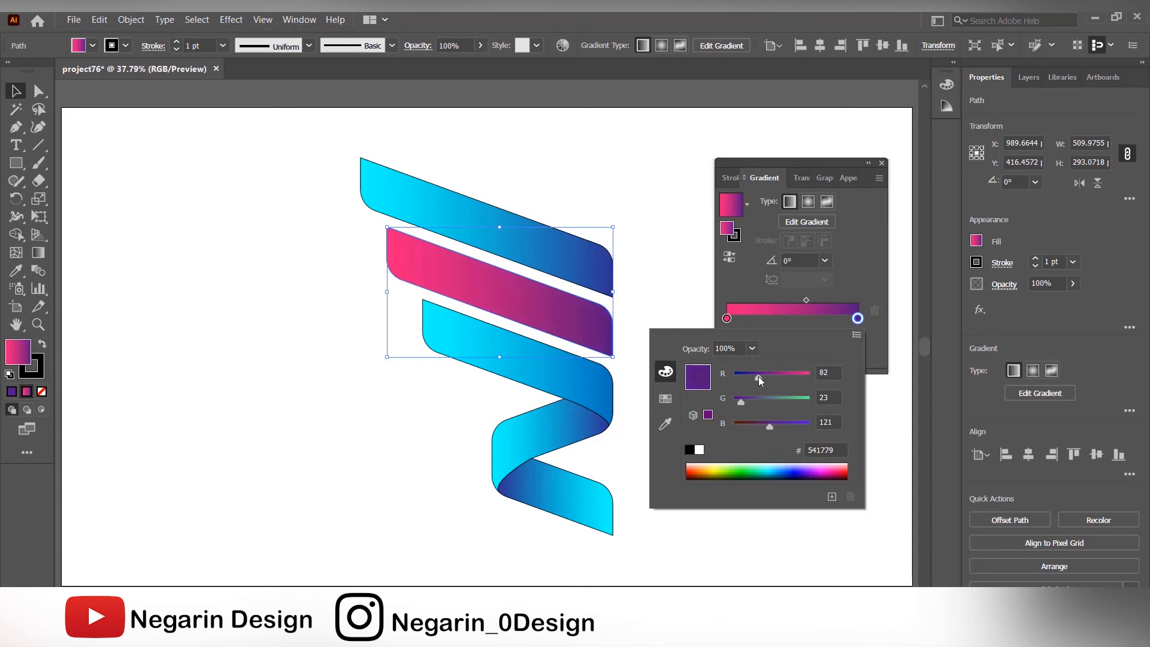
key("Escape")
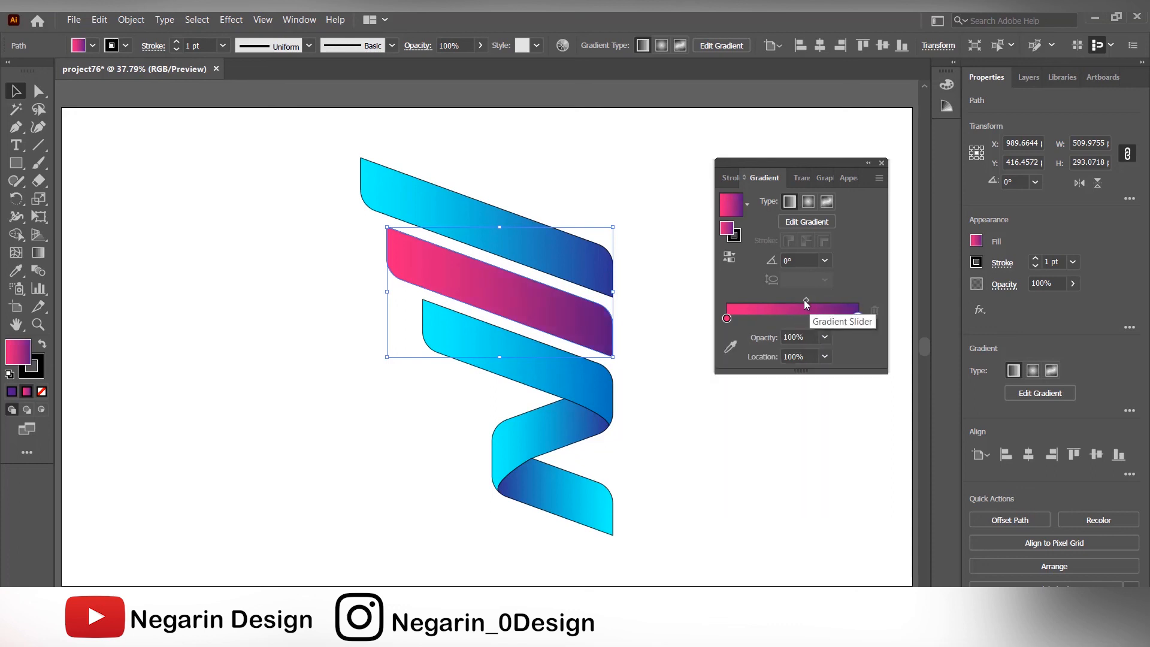
left_click(804, 300)
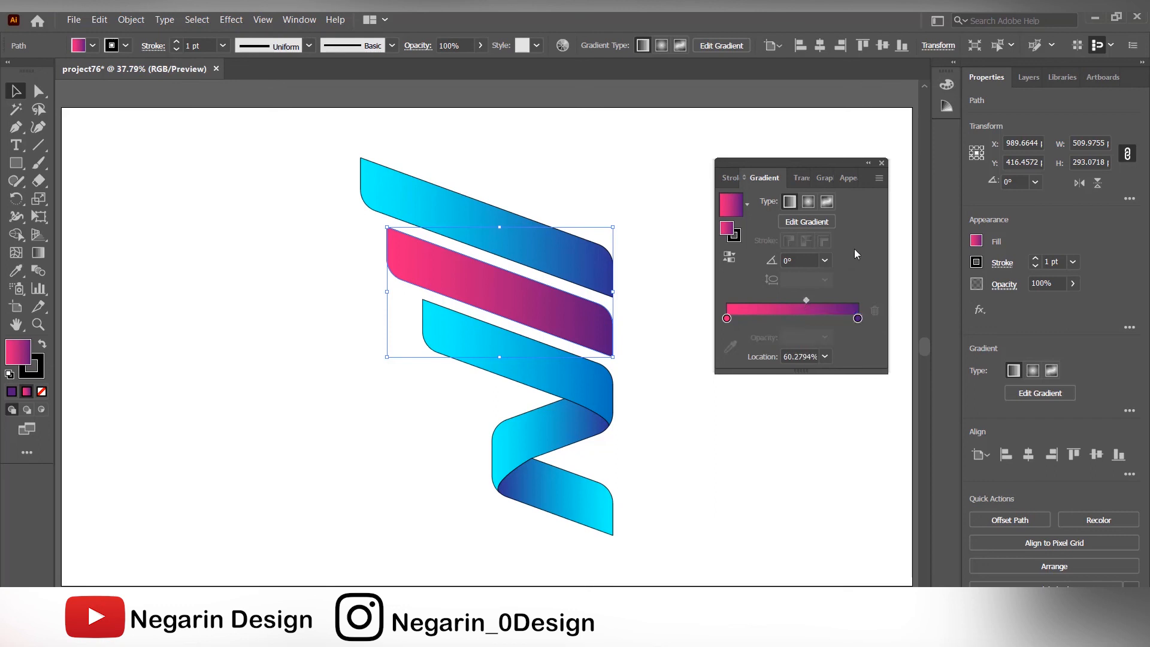
left_click(881, 163)
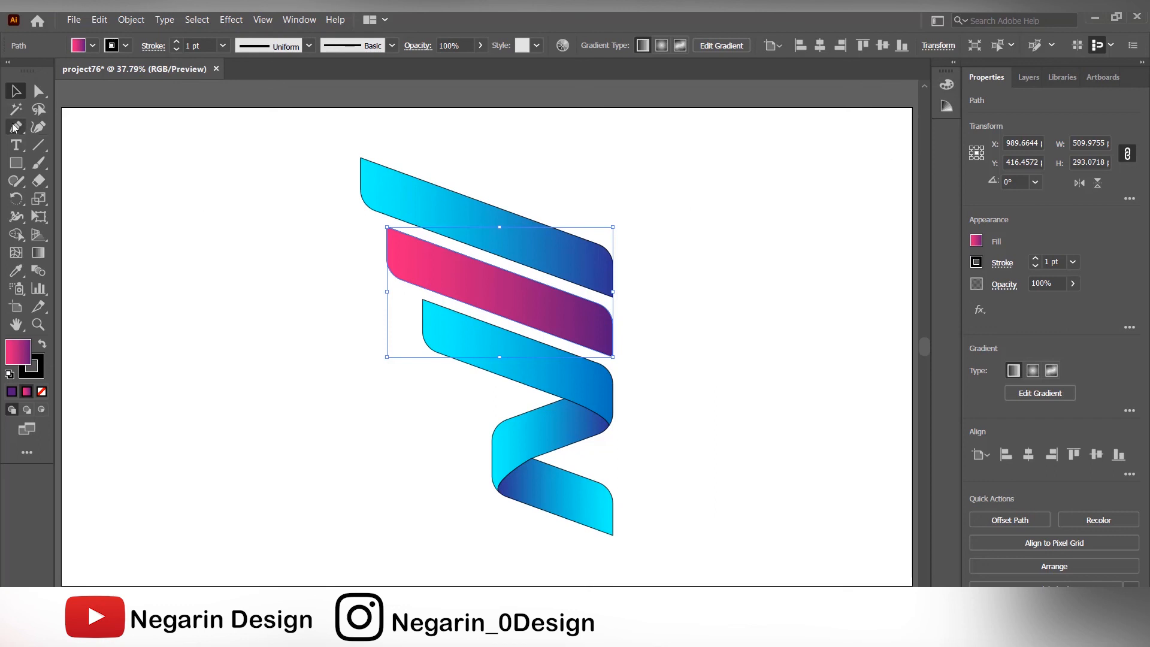
left_click(15, 92)
left_click(134, 172)
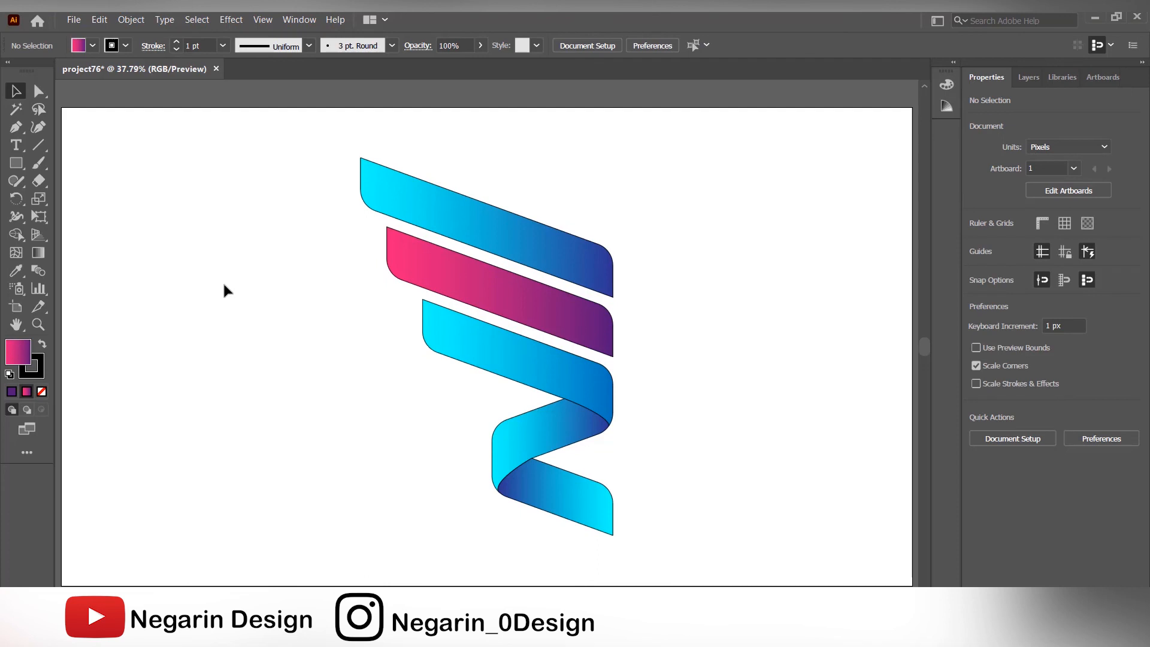
Step: Select all the ribbon pieces and set their stroke to none
left_click_drag(650, 159, 351, 531)
left_click(975, 262)
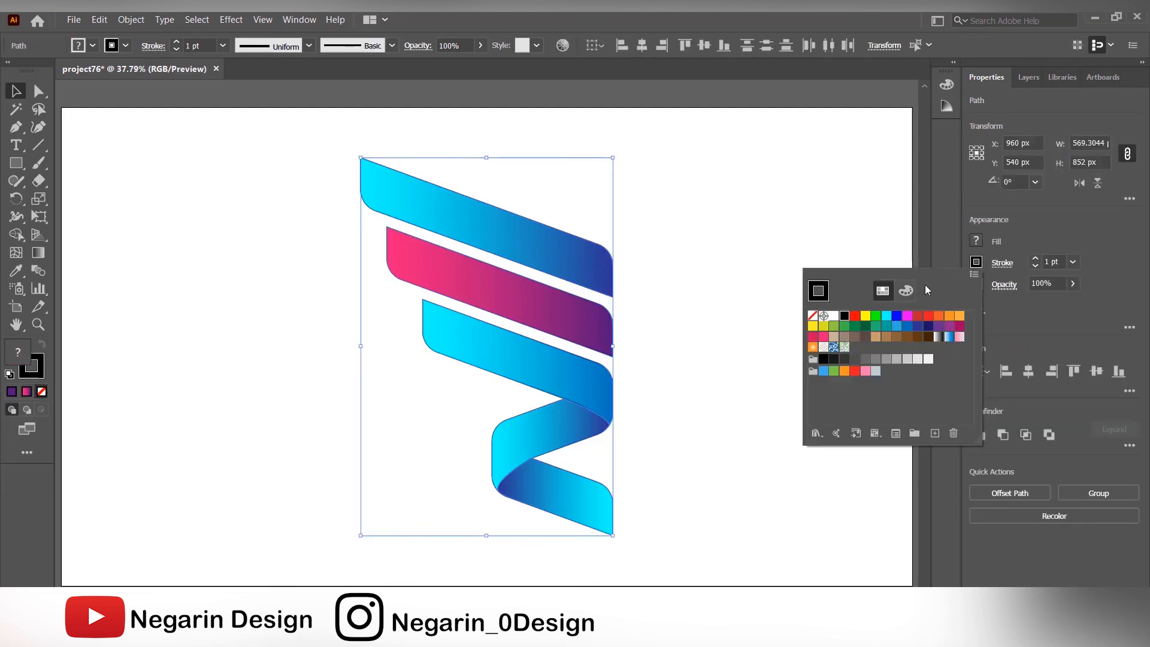
left_click(813, 317)
left_click(710, 271)
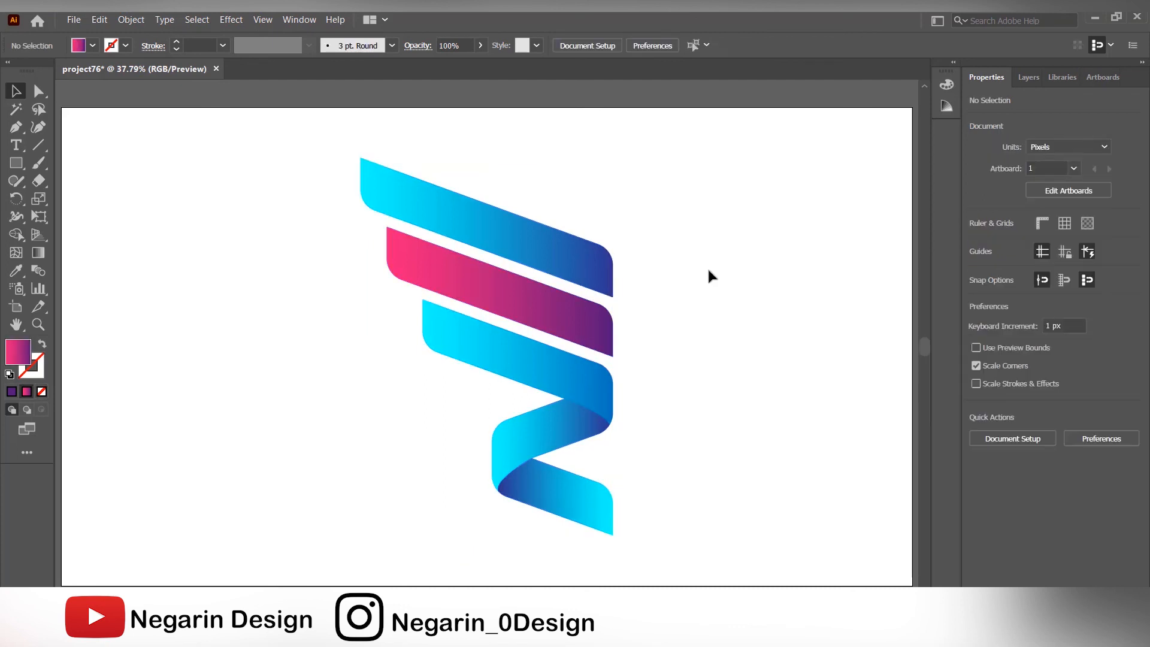